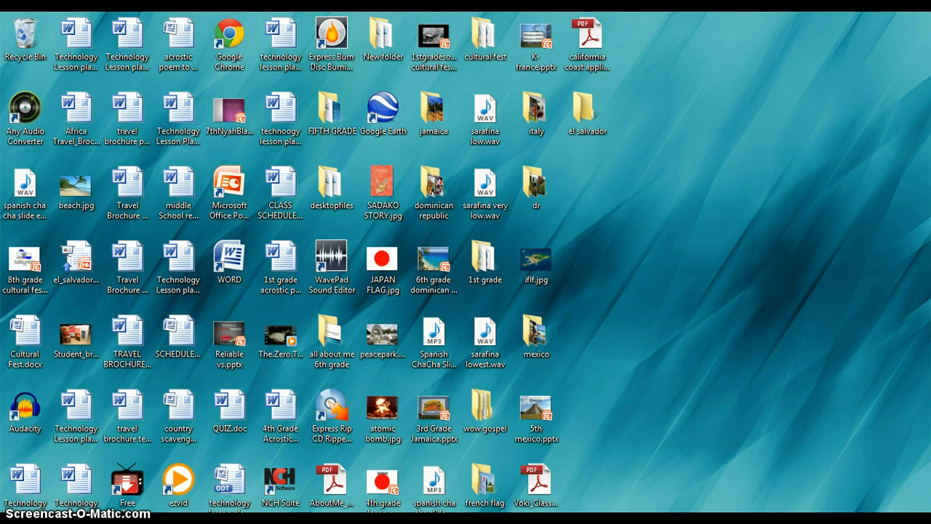
Open the Travel Brochure Examples folder inside the Dropbox folder 8th Grade Travel Brochure
click(814, 520)
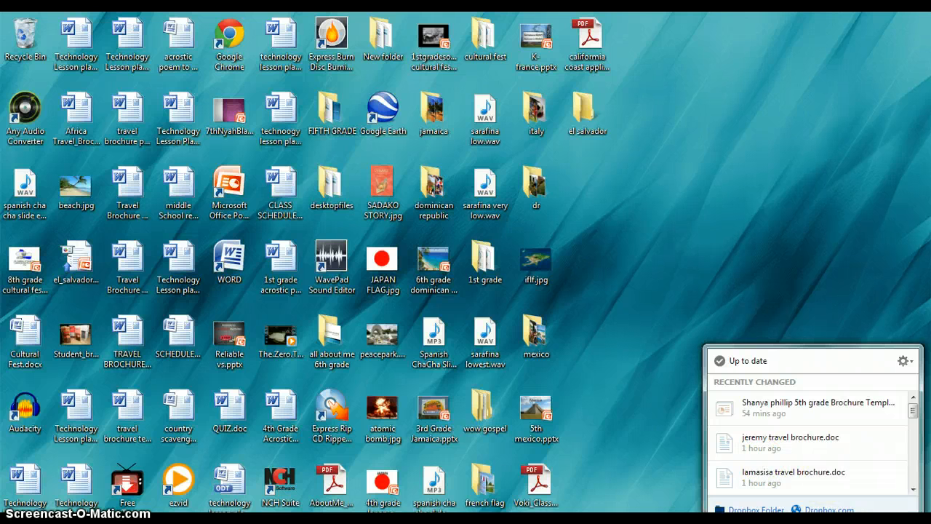
click(750, 510)
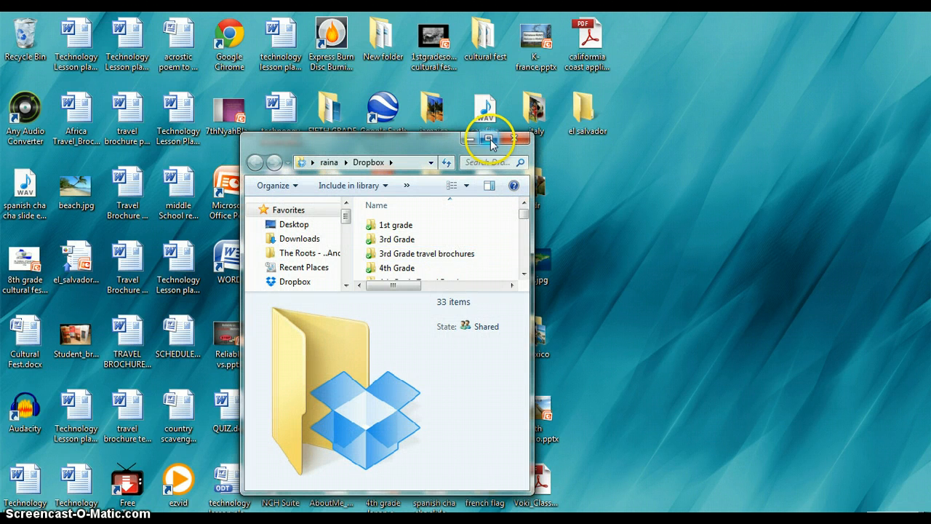
click(491, 141)
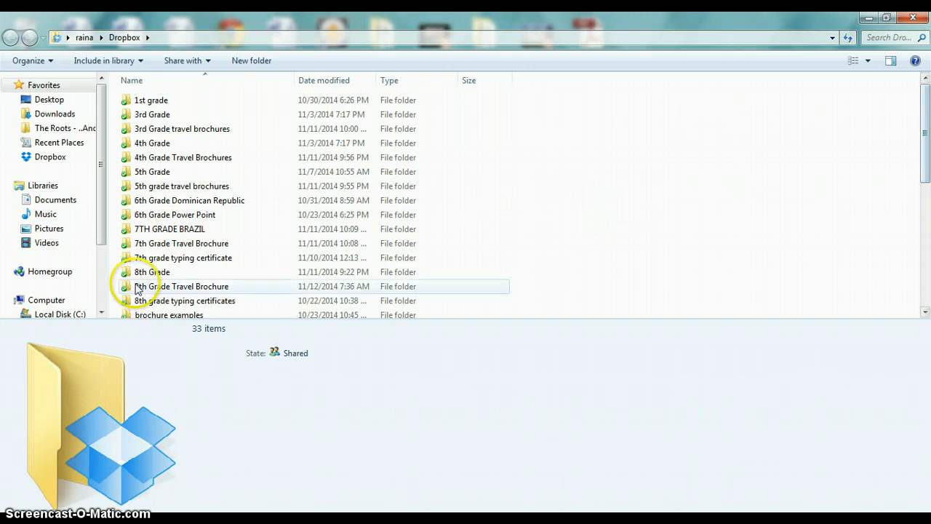
double_click(138, 287)
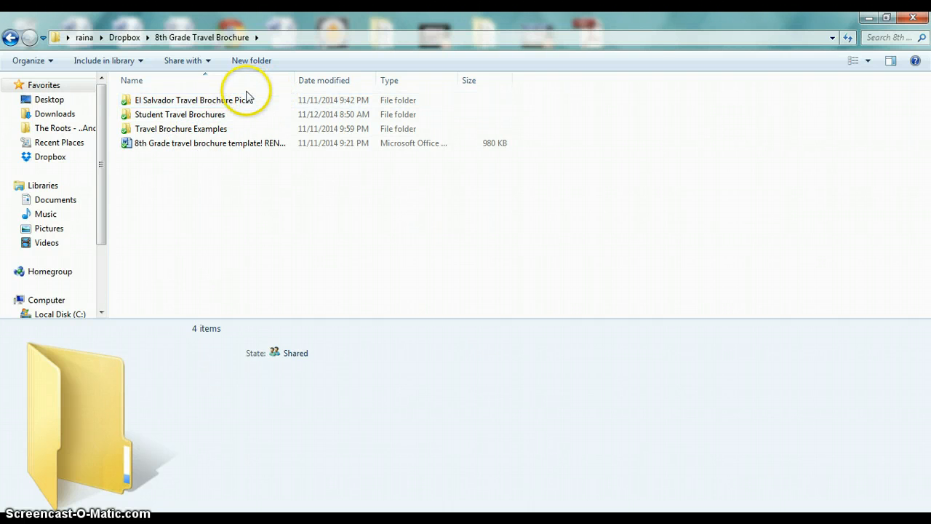
click(195, 131)
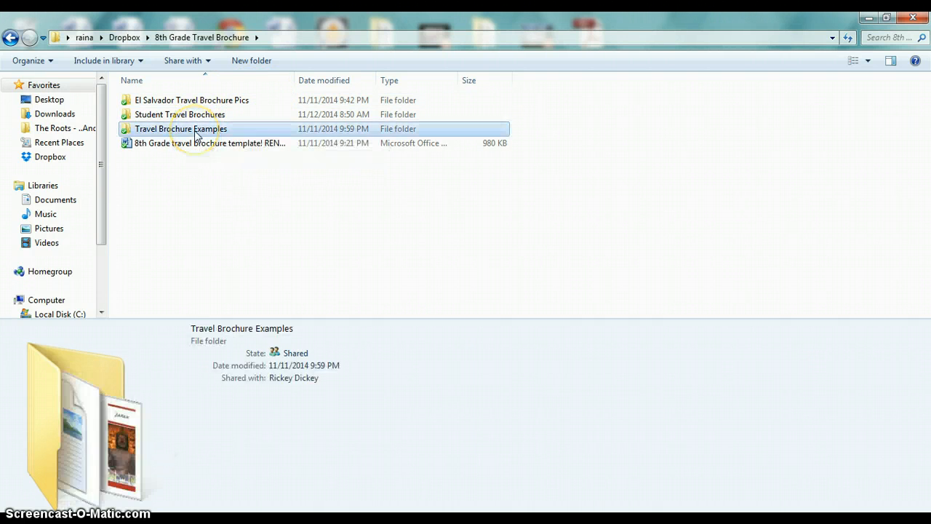
double_click(195, 131)
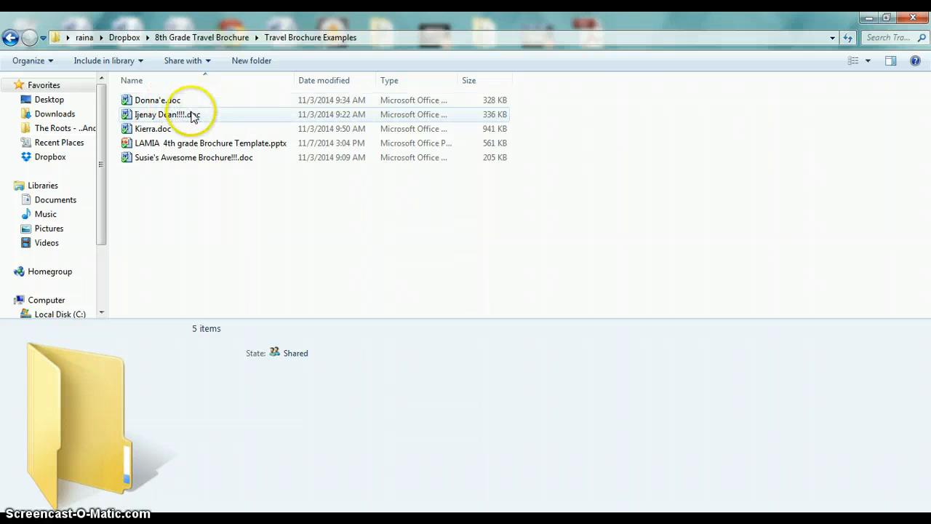
Review both pages of the second example document, a yellow Brazil brochure, and close it without saving the template changes
click(178, 119)
double_click(178, 116)
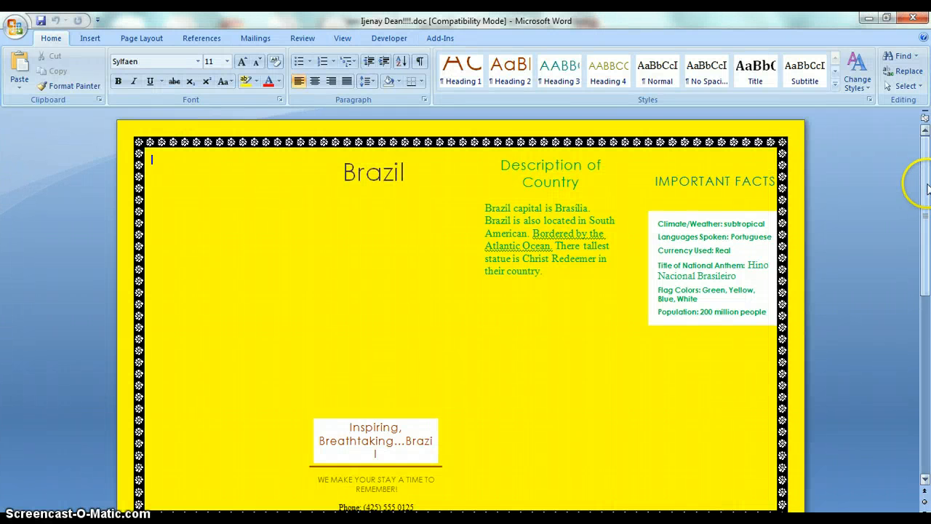
drag(928, 187, 928, 166)
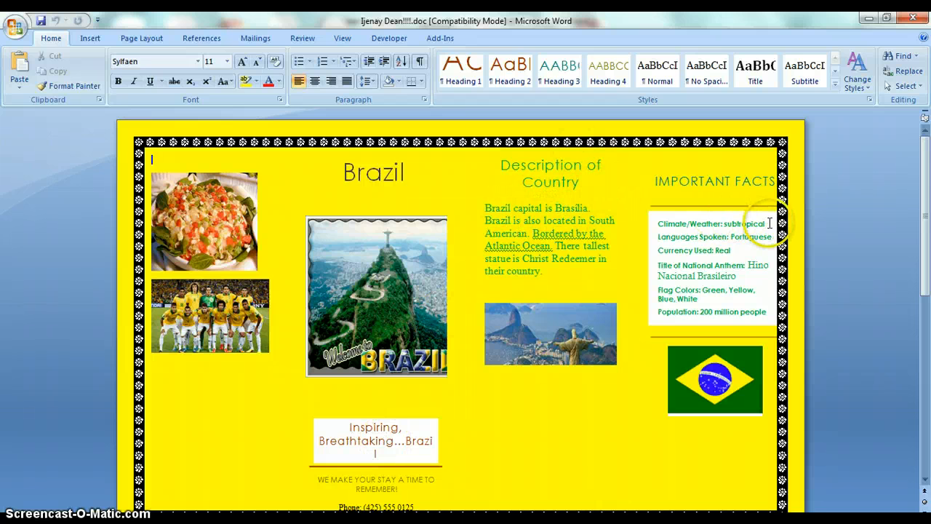
drag(924, 166, 927, 343)
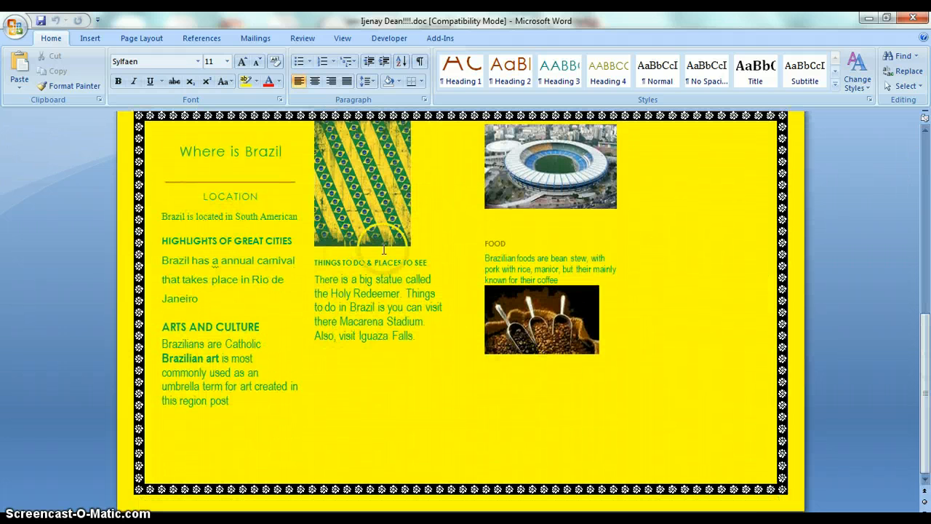
click(913, 17)
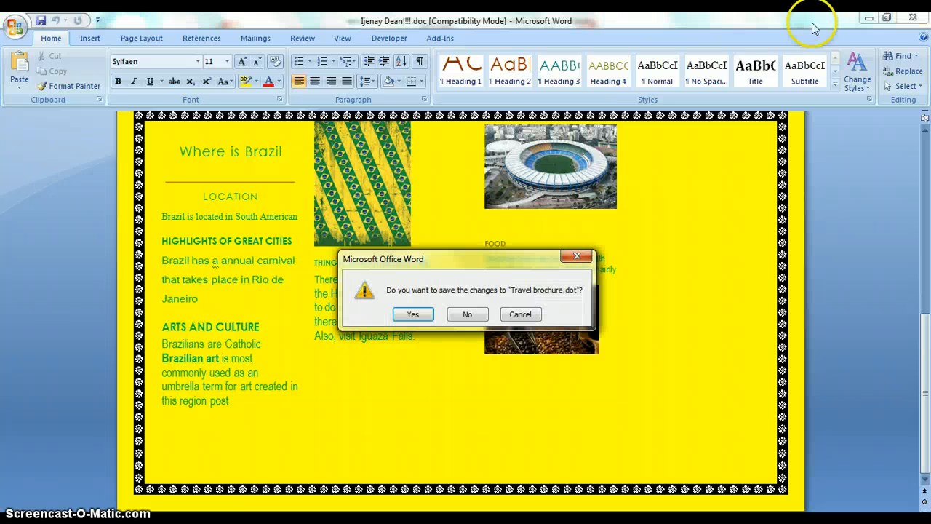
click(467, 315)
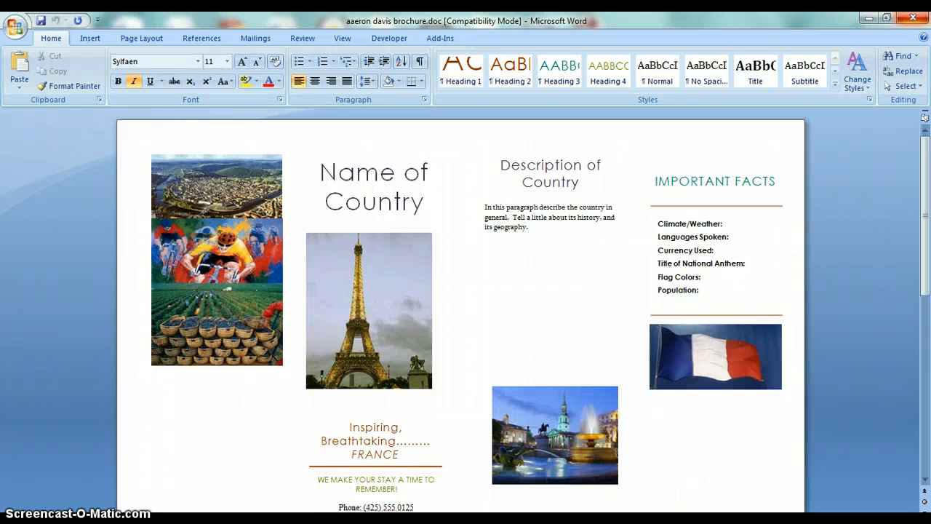
click(869, 19)
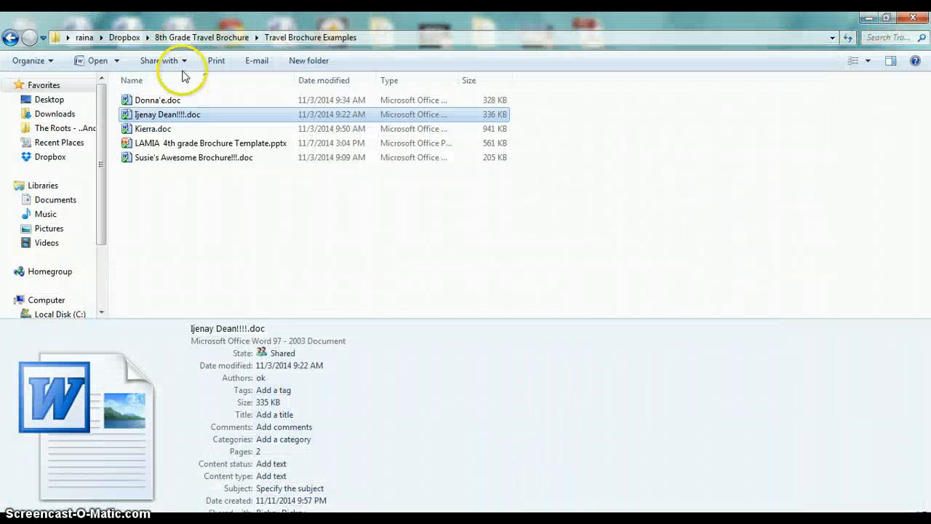
Look through both pages of the "Awesome Brochure!!!" example document and close it without saving the template changes
double_click(175, 158)
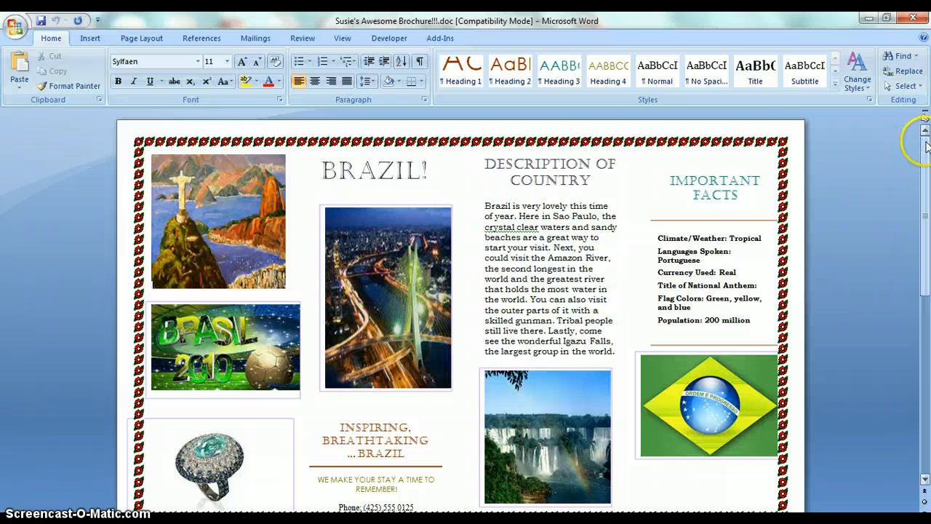
drag(925, 146, 926, 317)
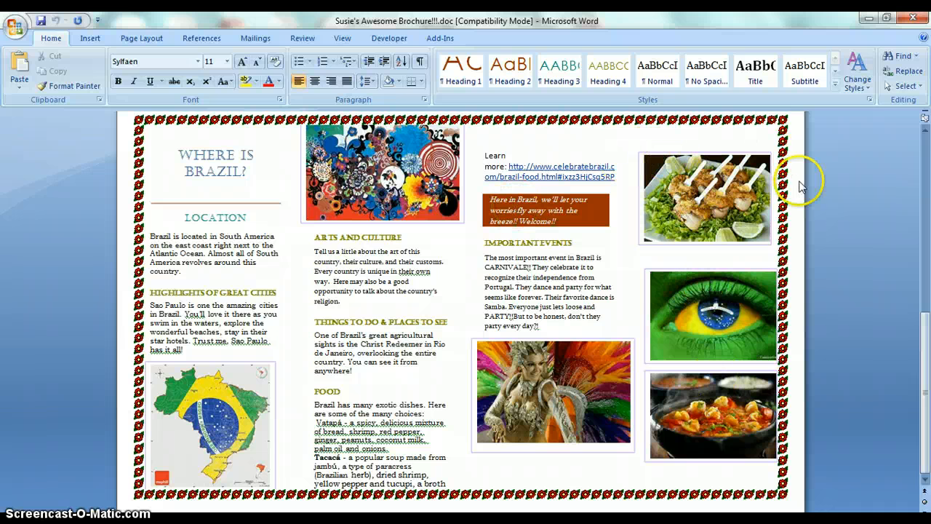
drag(926, 352, 926, 171)
click(913, 17)
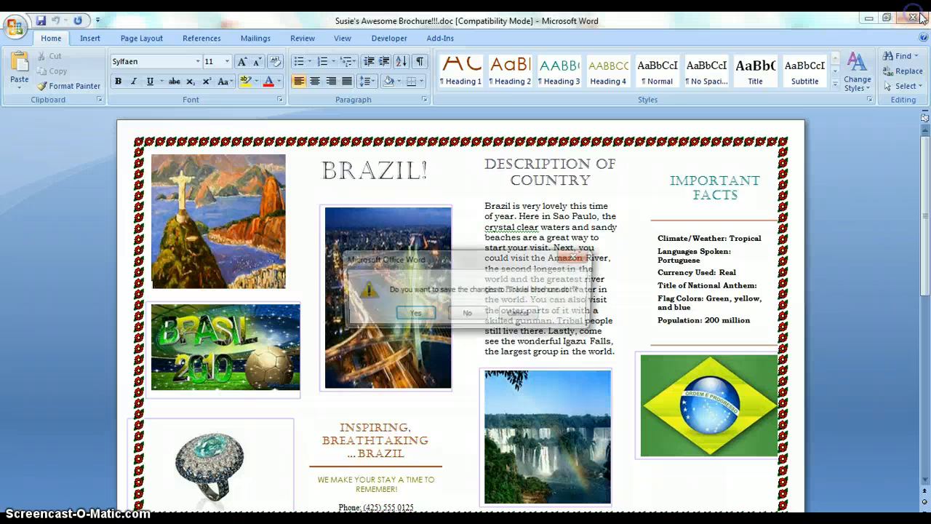
click(467, 314)
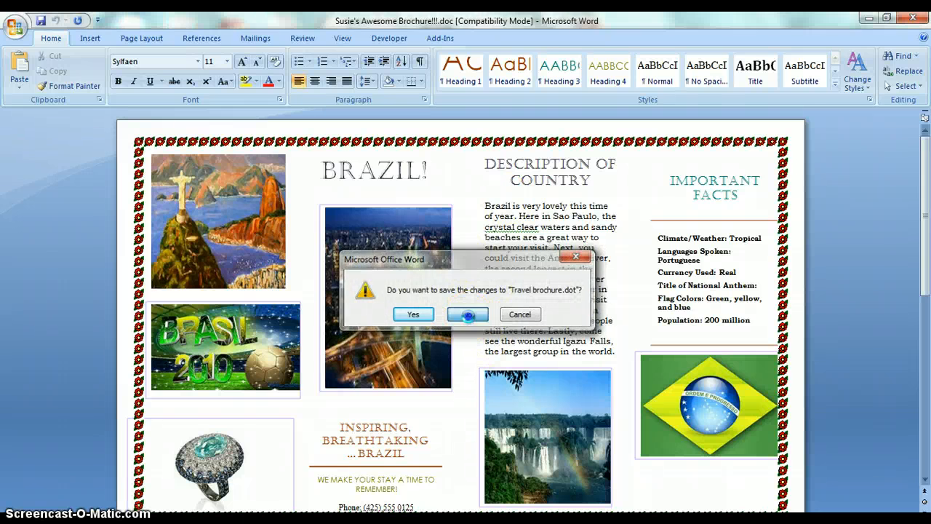
click(861, 21)
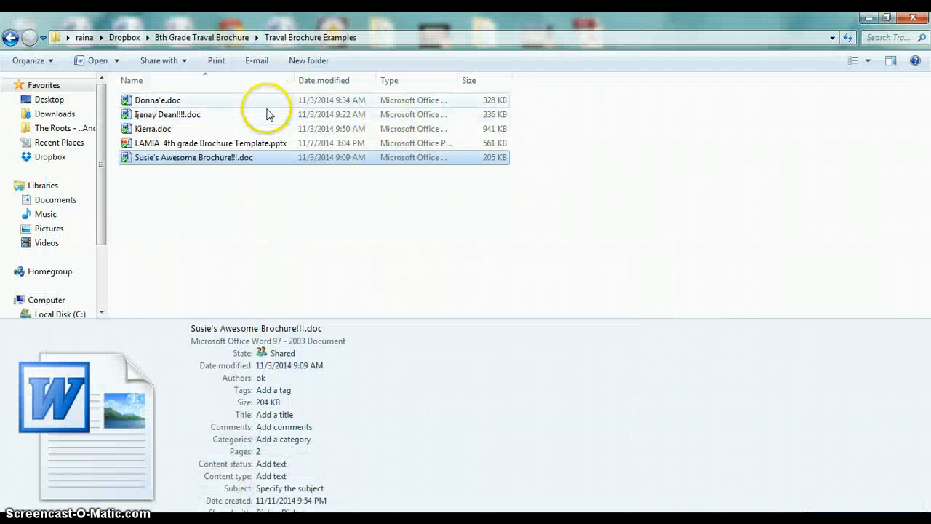
Look over the first slide of the 4th grade Brochure Template presentation about Japan and close it
click(250, 144)
double_click(249, 144)
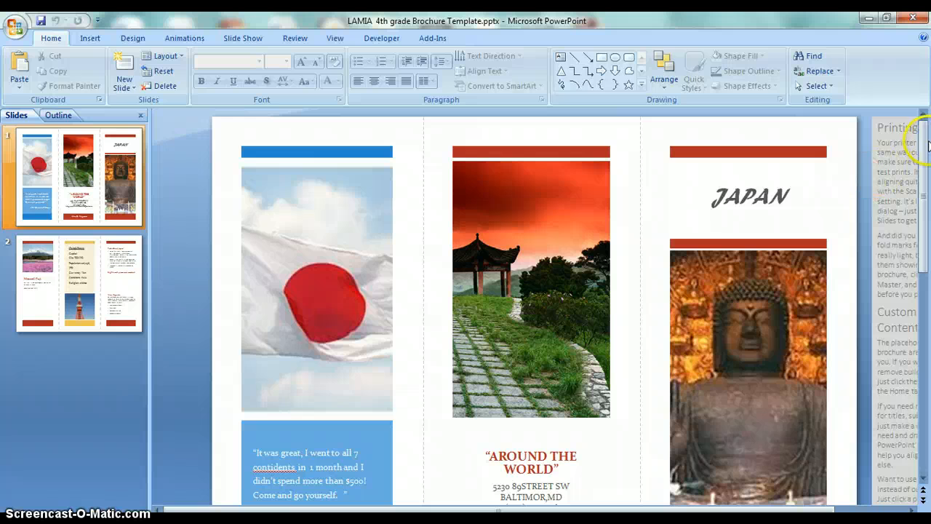
drag(923, 134, 927, 229)
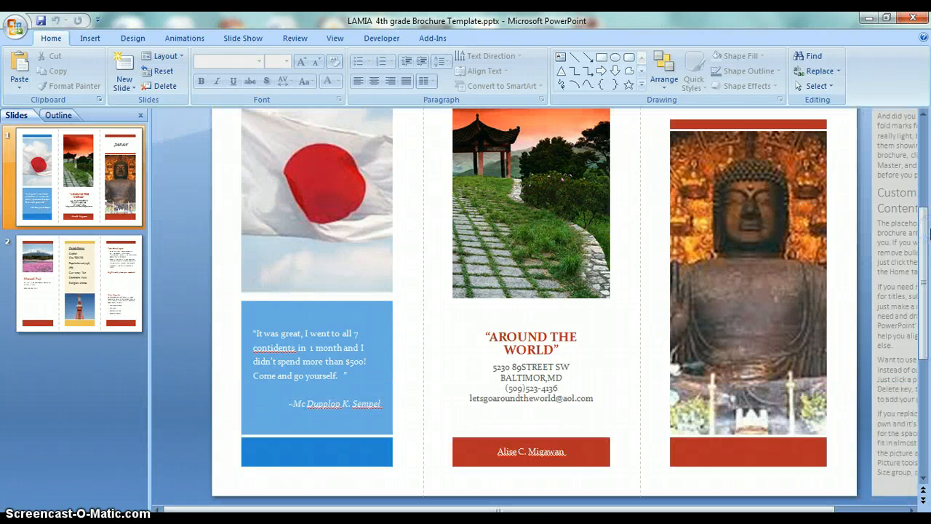
click(912, 16)
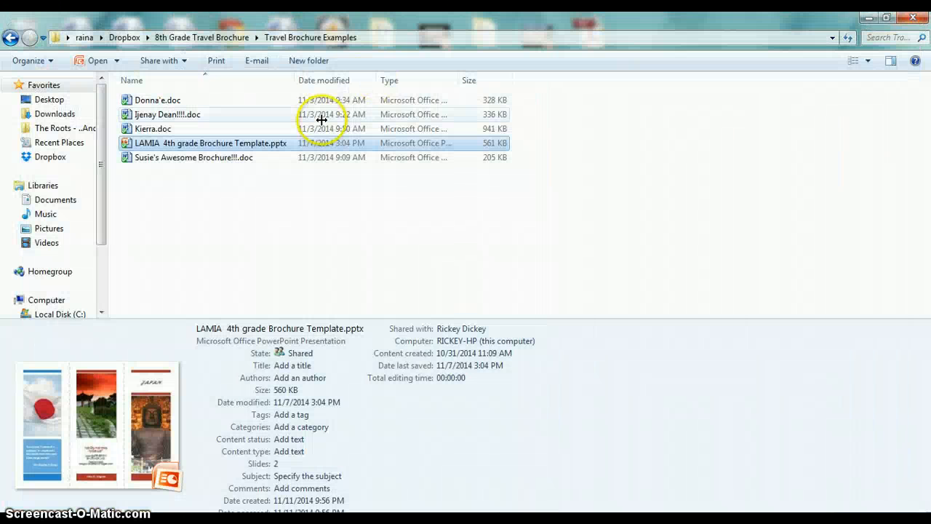
Go back to 8th Grade Travel Brochure and open the tenth document in the Student Travel Brochures folder
click(10, 37)
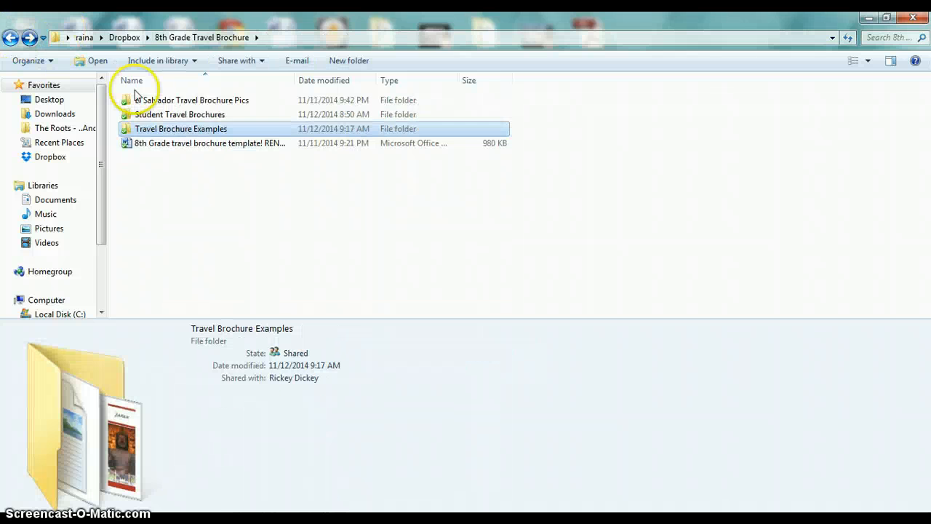
double_click(198, 117)
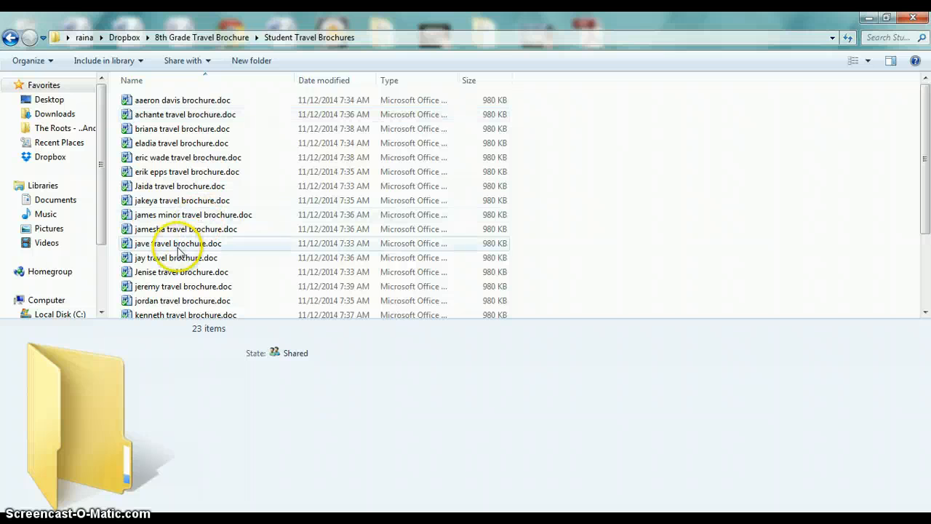
click(183, 231)
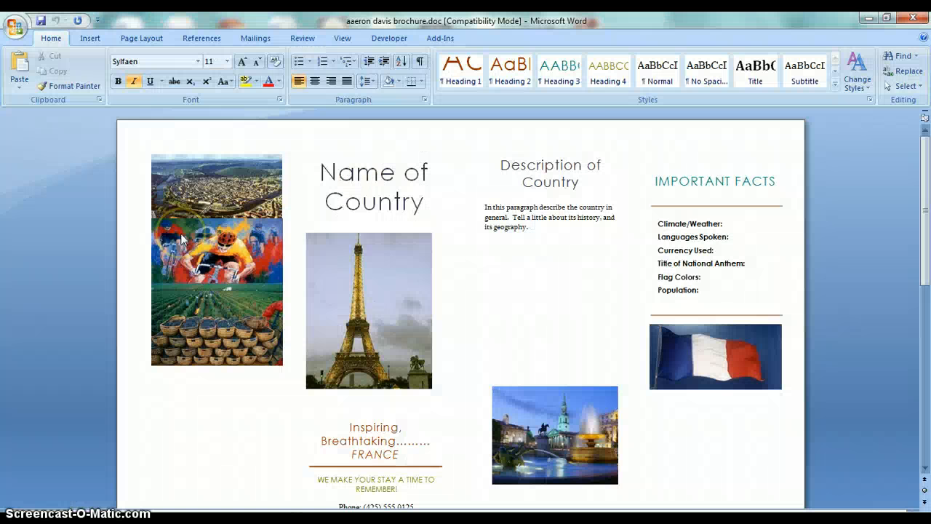
click(180, 233)
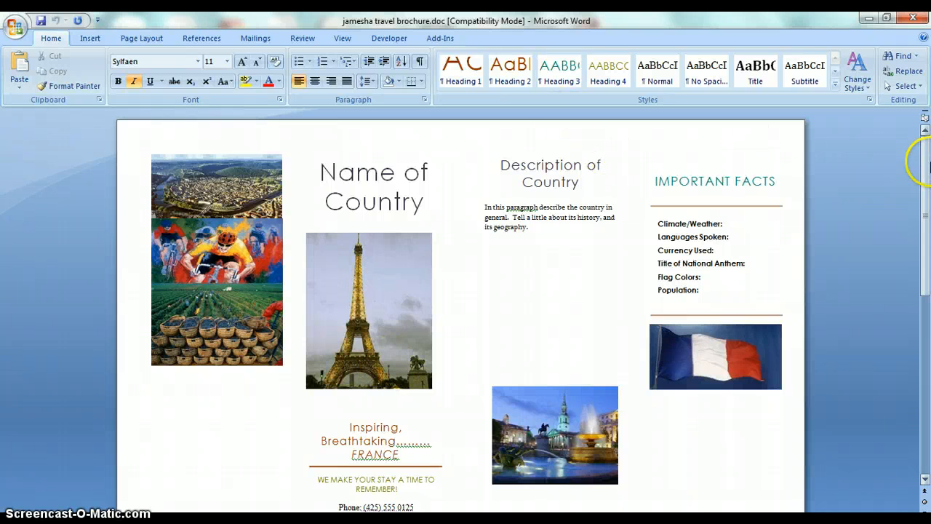
drag(927, 157, 927, 198)
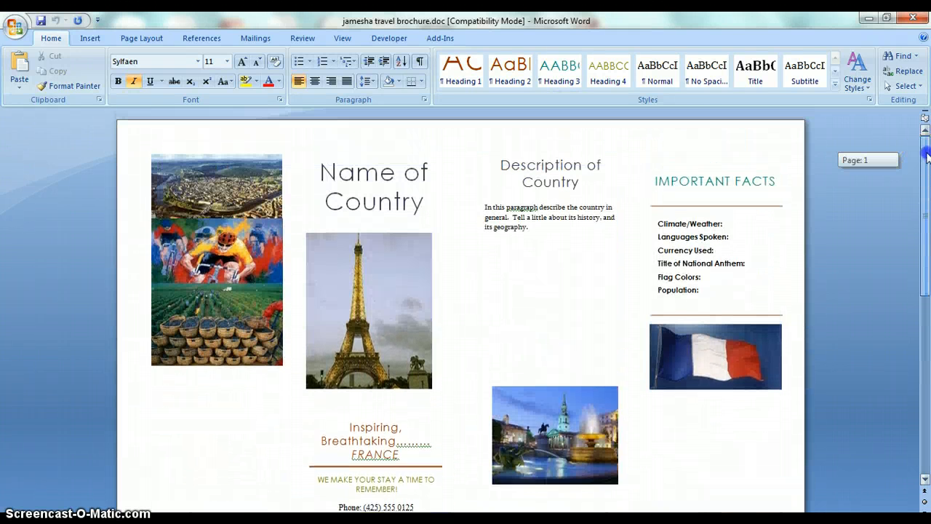
Replace the placeholder paragraph under Description of Country with "El Salvador is a beautiful country located"
click(740, 244)
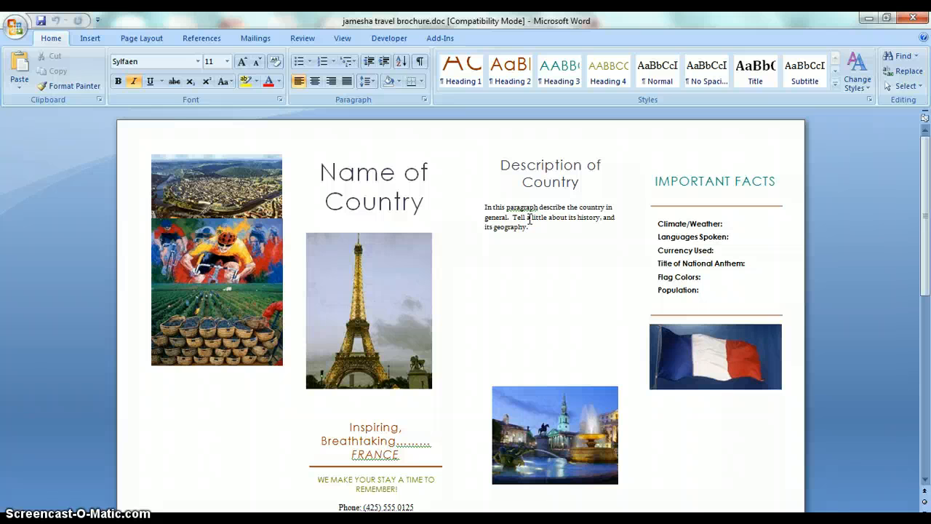
click(529, 218)
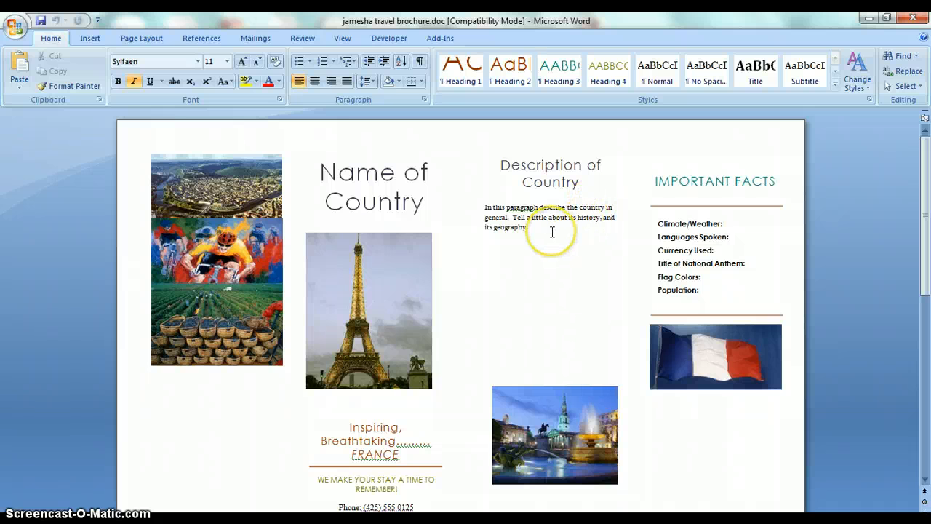
click(548, 230)
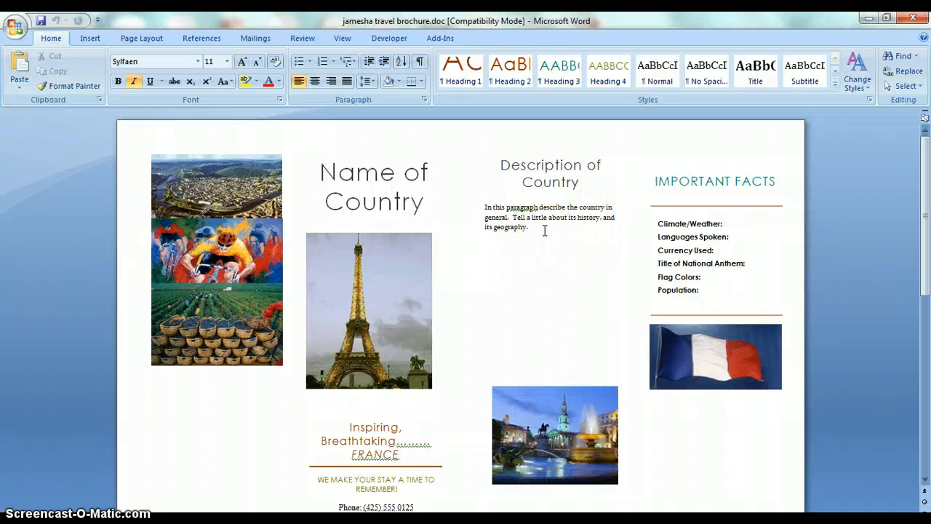
click(536, 224)
key(BackSpace)
key(BackSpace)
key(BackSpace)
key(BackSpace)
key(BackSpace)
key(BackSpace)
key(BackSpace)
key(BackSpace)
key(BackSpace)
key(BackSpace)
key(BackSpace)
key(BackSpace)
key(BackSpace)
key(BackSpace)
key(BackSpace)
key(BackSpace)
key(BackSpace)
key(BackSpace)
key(BackSpace)
key(BackSpace)
key(BackSpace)
key(BackSpace)
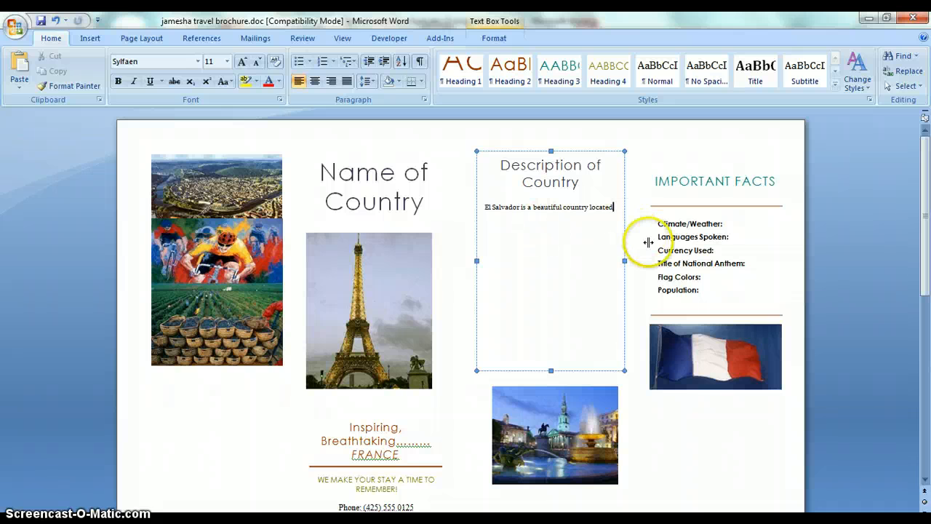
click(726, 223)
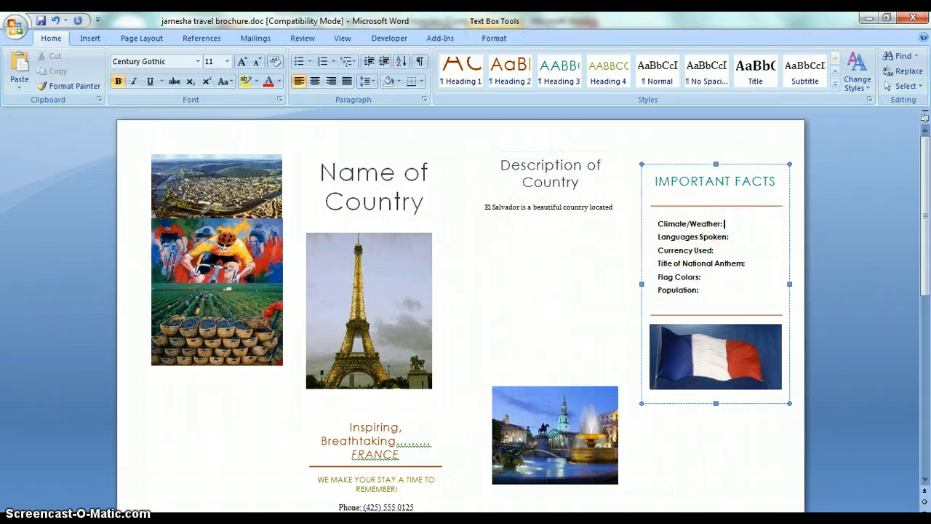
click(729, 237)
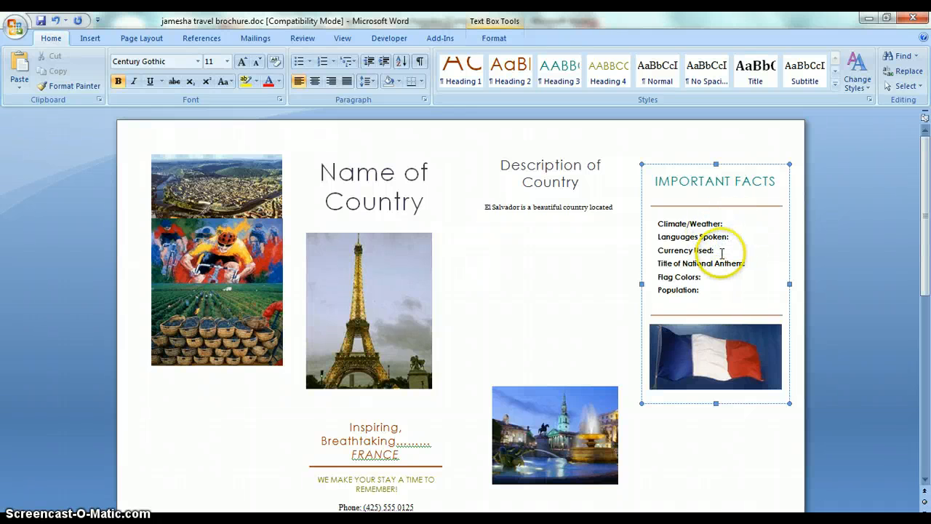
click(720, 251)
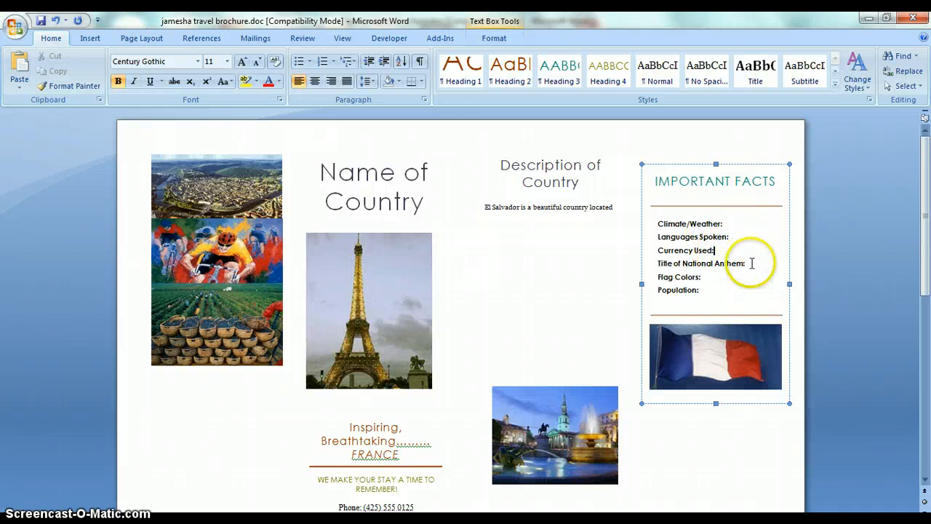
Delete the "Title of National Anthem:" line from the Important Facts list, leaving no blank lines in its place
click(752, 263)
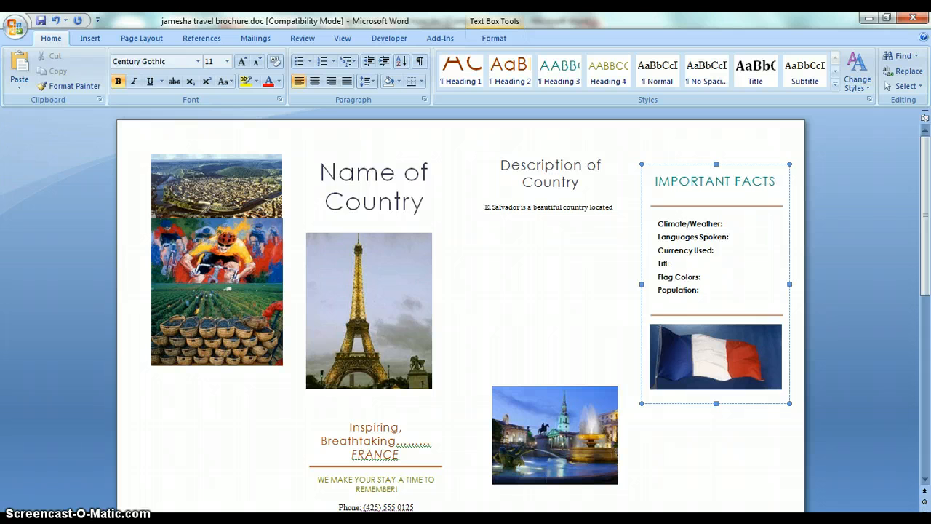
key(Return)
key(Return)
key(Return)
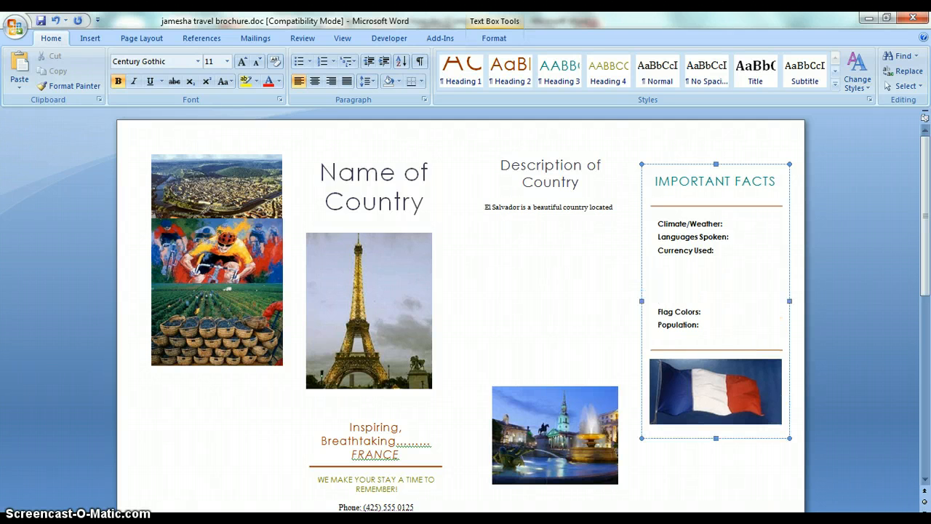
key(BackSpace)
key(BackSpace)
key(BackSpace)
key(BackSpace)
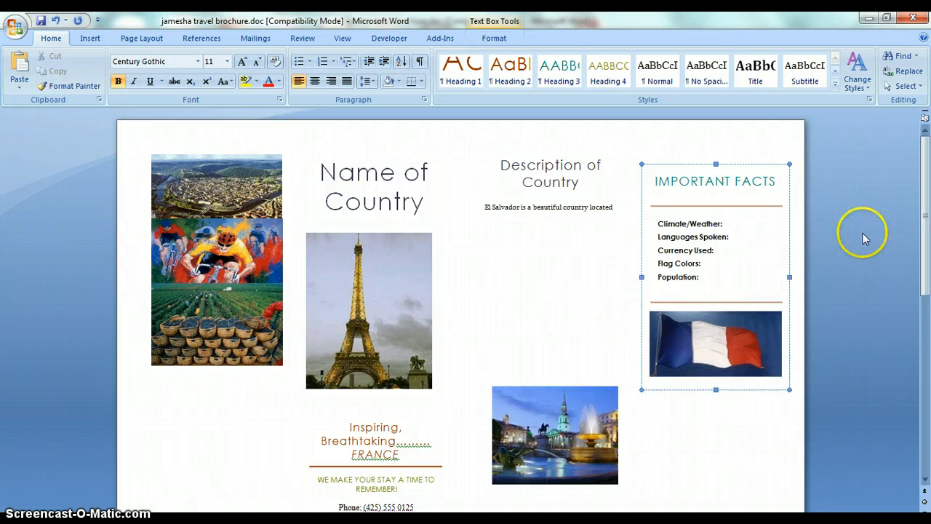
click(720, 268)
key(Down)
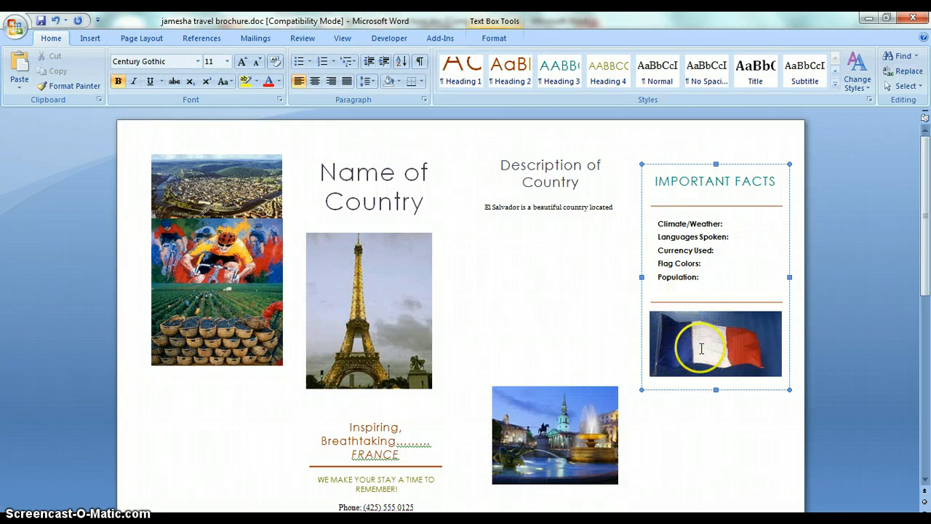
Replace "FRANCE" with "El Salvador" in the tagline below the Eiffel Tower picture
drag(925, 221, 925, 230)
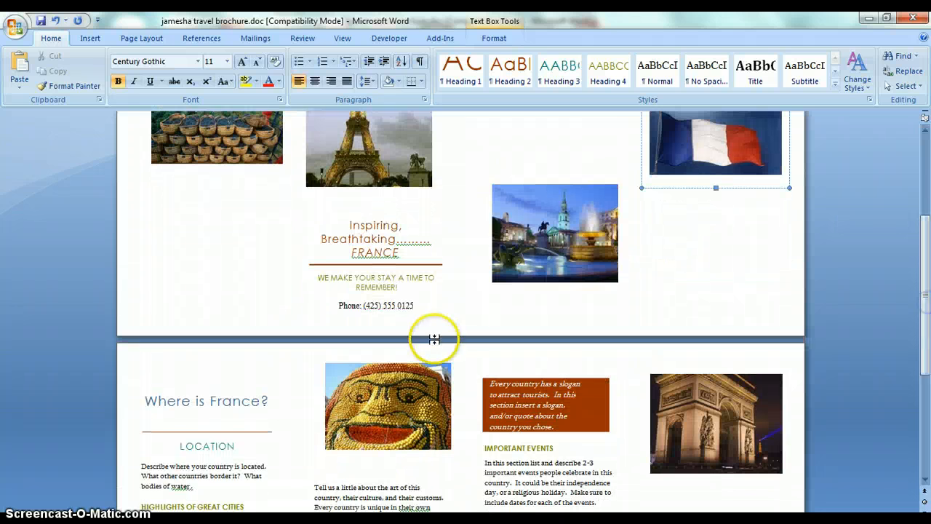
click(401, 252)
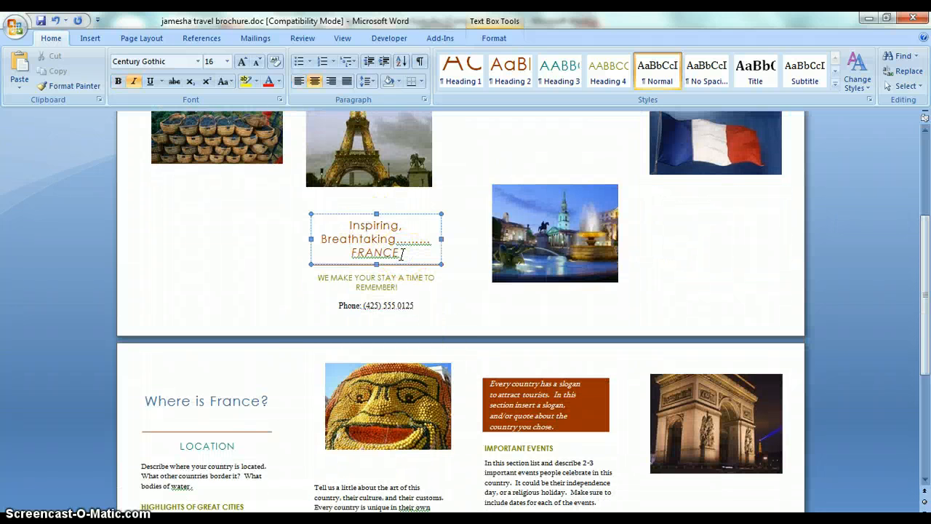
key(BackSpace)
key(BackSpace)
key(BackSpace)
text(El)
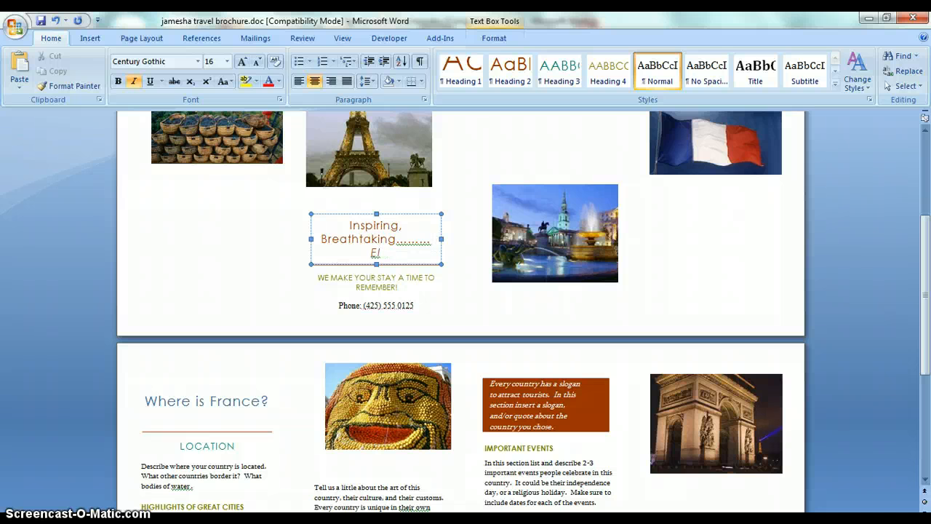
text( Salvador)
Replace "Inspiring, Breathtaking" in the tagline with "A trip to r", keeping the dots and the country name
click(395, 238)
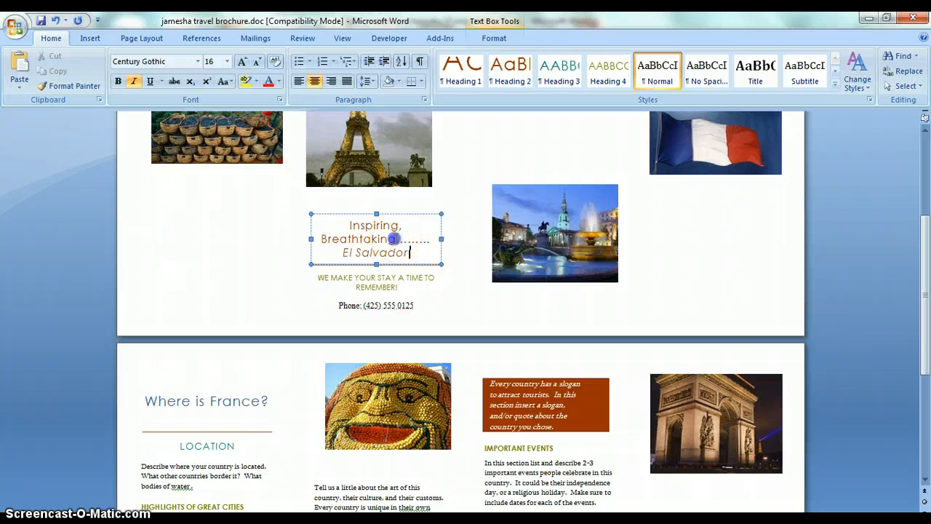
key(BackSpace)
key(BackSpace)
key(BackSpace)
key(BackSpace)
key(BackSpace)
key(BackSpace)
key(BackSpace)
key(BackSpace)
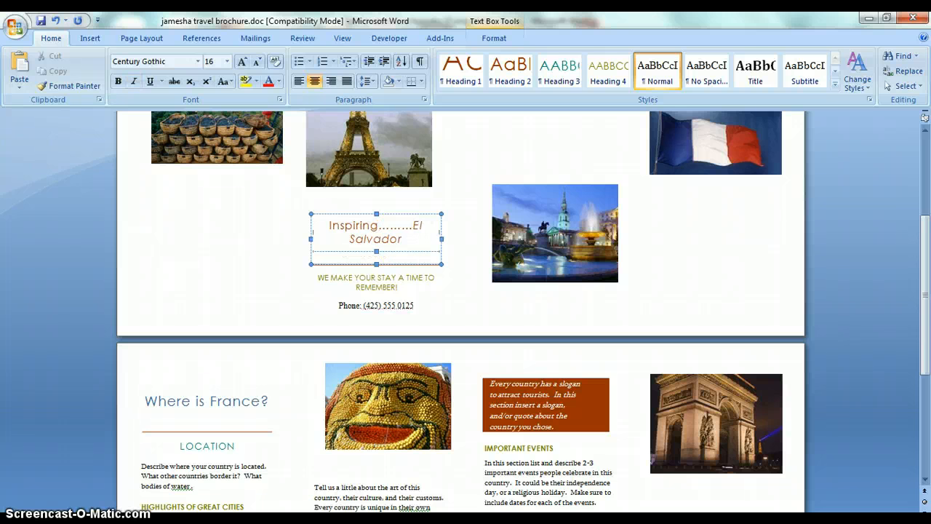
key(BackSpace)
key(BackSpace)
key(BackSpace)
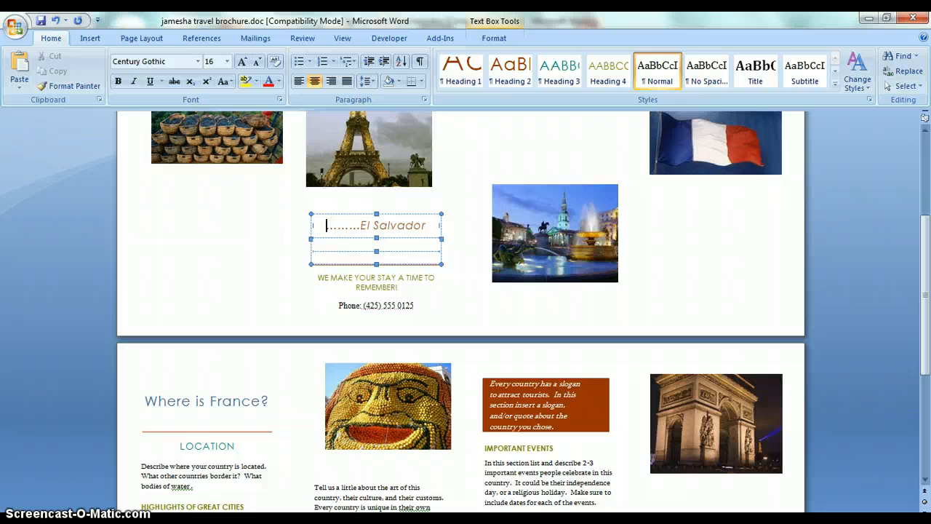
text(A trip to r)
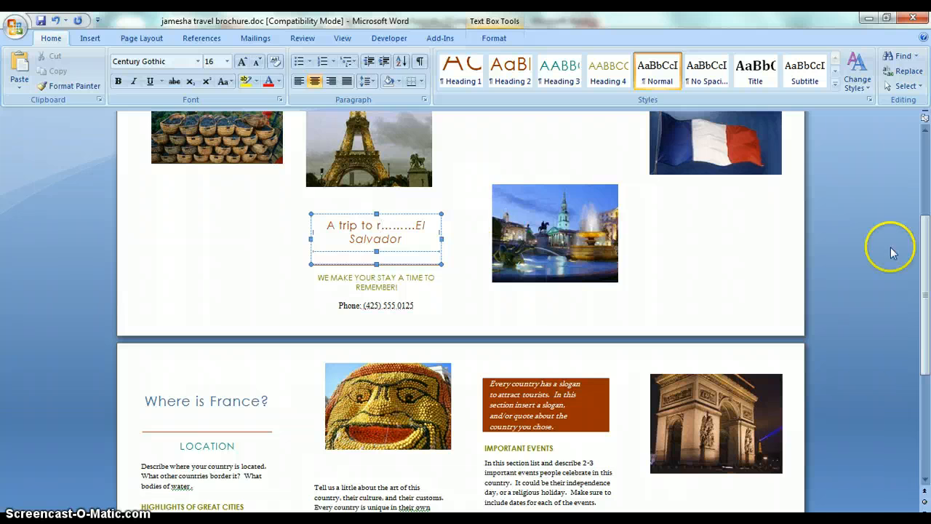
Replace the placeholder text in the slogan banner above Important Events on the second page with "True"
drag(925, 245, 926, 340)
click(567, 206)
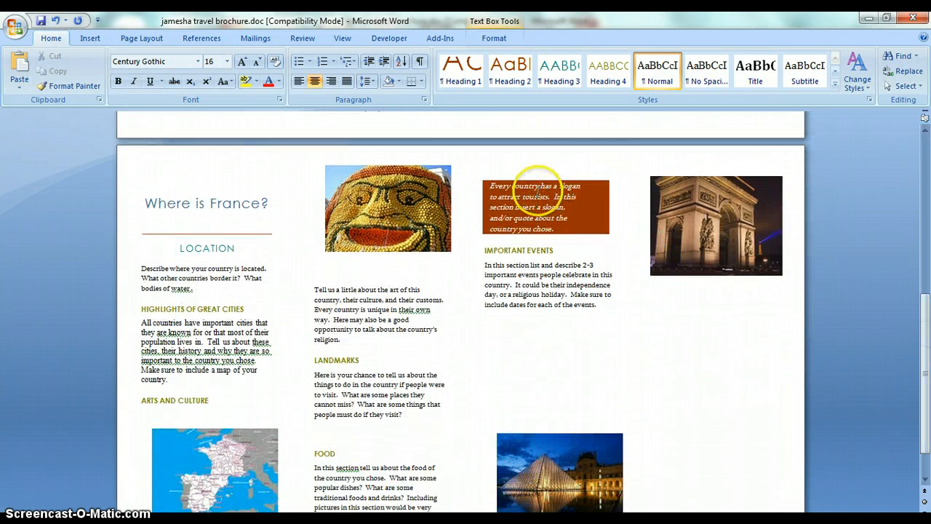
click(563, 227)
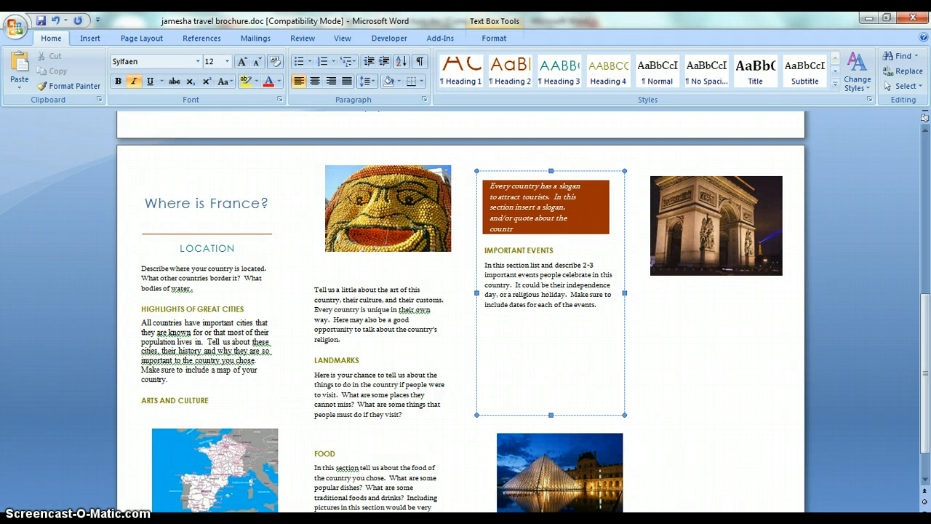
key(BackSpace)
key(BackSpace)
key(BackSpace)
key(BackSpace)
key(BackSpace)
key(BackSpace)
key(BackSpace)
key(BackSpace)
key(BackSpace)
key(BackSpace)
key(BackSpace)
key(BackSpace)
key(BackSpace)
key(BackSpace)
key(BackSpace)
key(BackSpace)
key(BackSpace)
key(BackSpace)
key(BackSpace)
key(BackSpace)
key(BackSpace)
key(BackSpace)
key(BackSpace)
key(BackSpace)
key(BackSpace)
key(BackSpace)
key(BackSpace)
key(BackSpace)
key(BackSpace)
key(BackSpace)
key(BackSpace)
key(BackSpace)
key(BackSpace)
key(BackSpace)
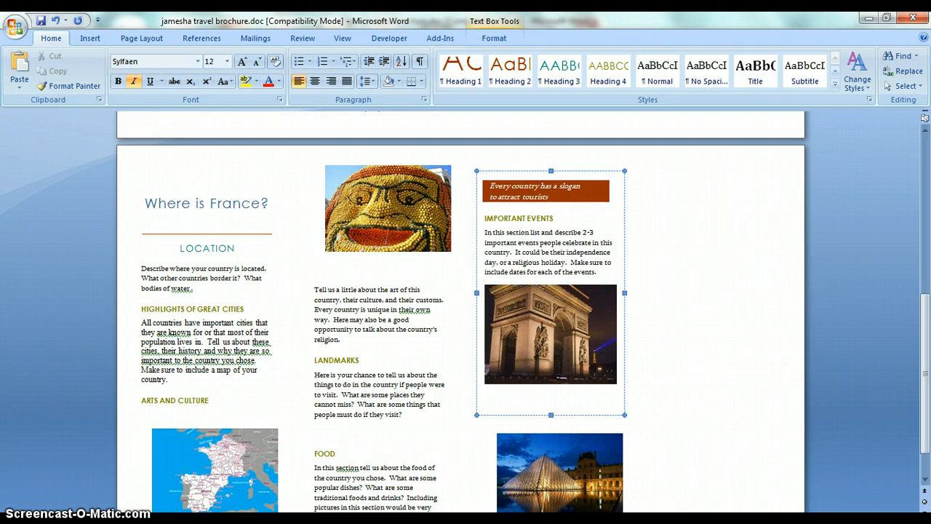
key(BackSpace)
key(BackSpace)
key(BackSpace)
key(BackSpace)
key(BackSpace)
key(BackSpace)
key(BackSpace)
key(BackSpace)
key(BackSpace)
key(BackSpace)
key(BackSpace)
key(BackSpace)
key(BackSpace)
key(BackSpace)
key(BackSpace)
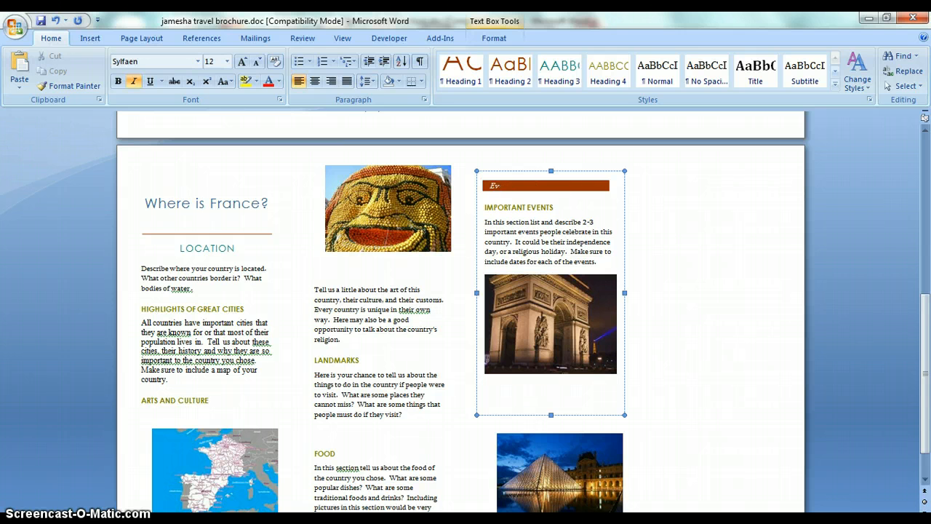
key(BackSpace)
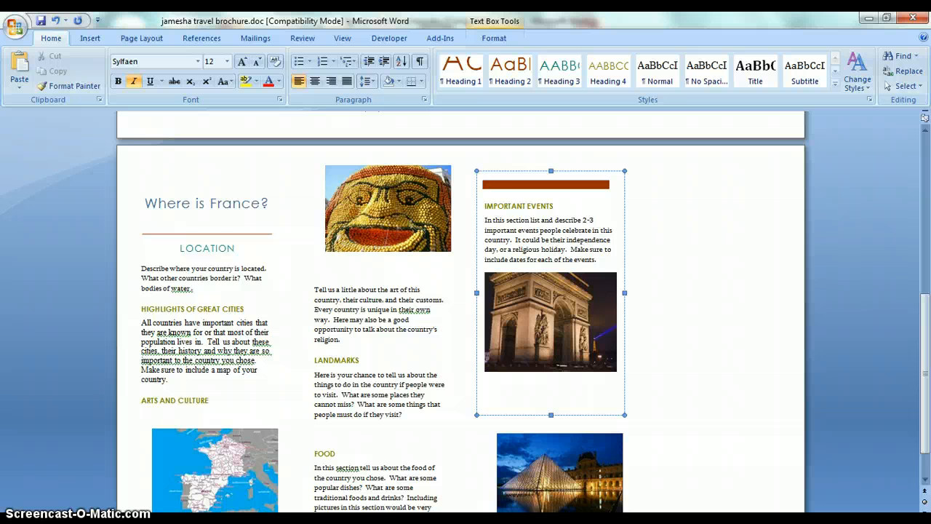
text(True)
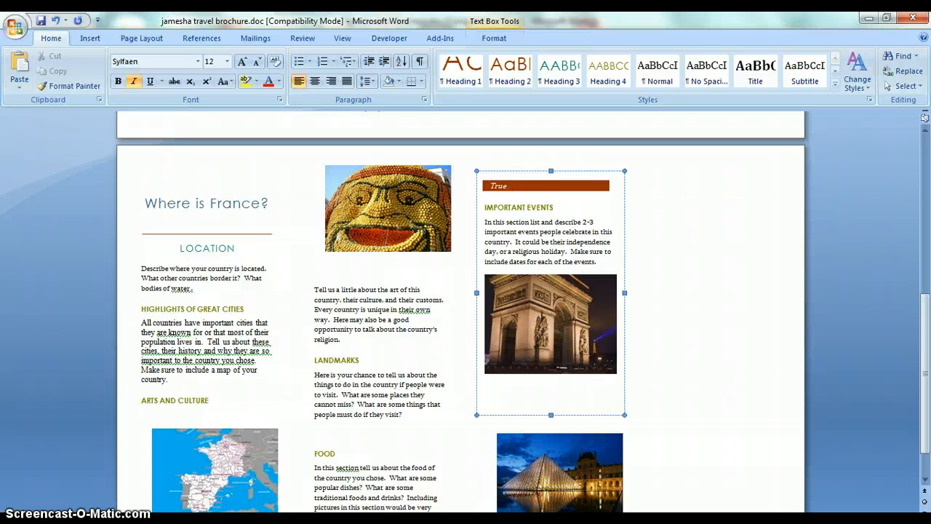
Cut the face picture above the arts and culture paragraph and the water lily picture behind it
click(926, 171)
drag(927, 182, 928, 357)
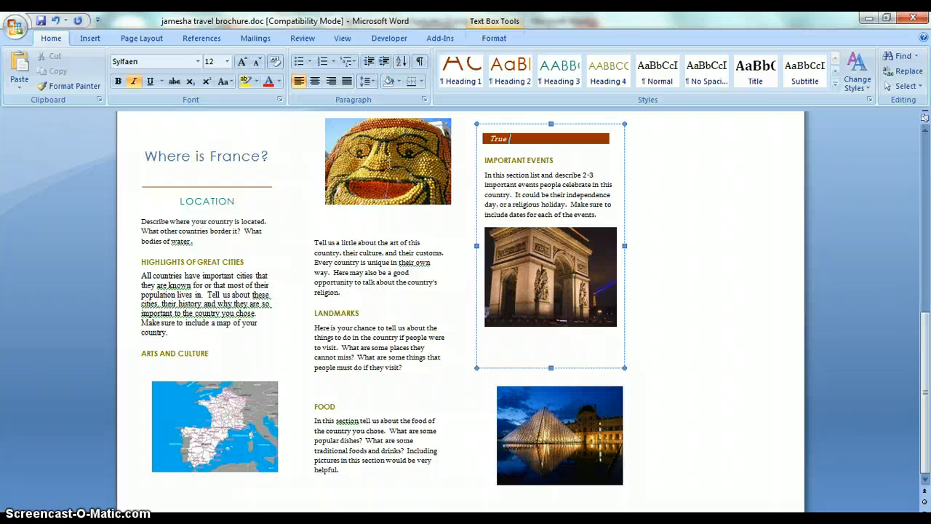
click(389, 166)
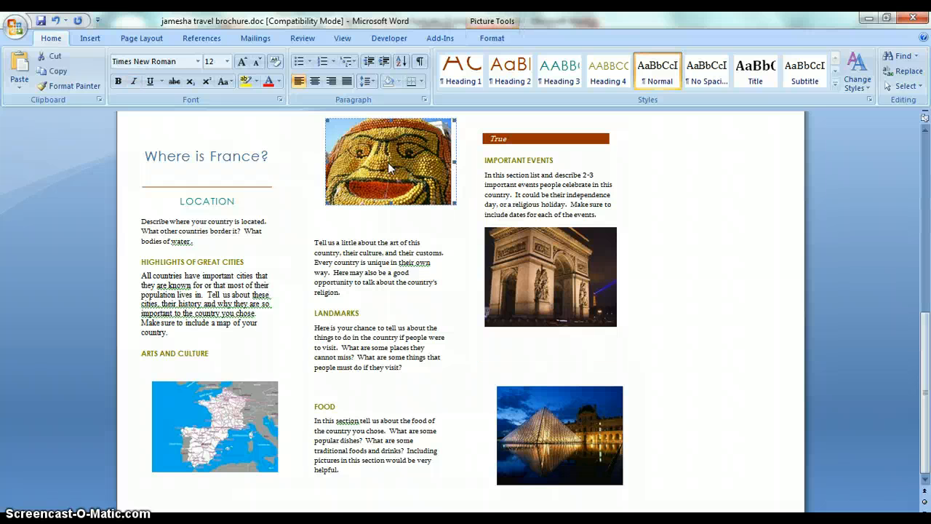
right_click(388, 162)
click(411, 171)
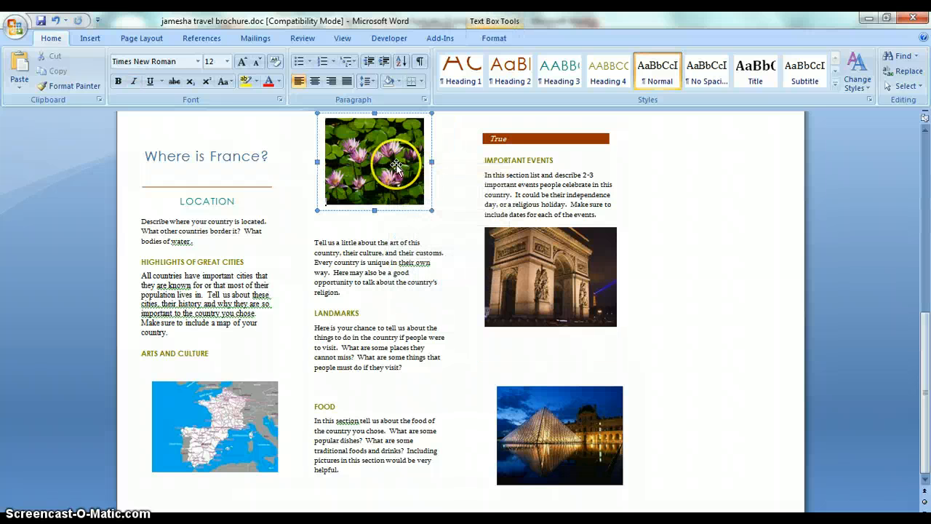
right_click(383, 162)
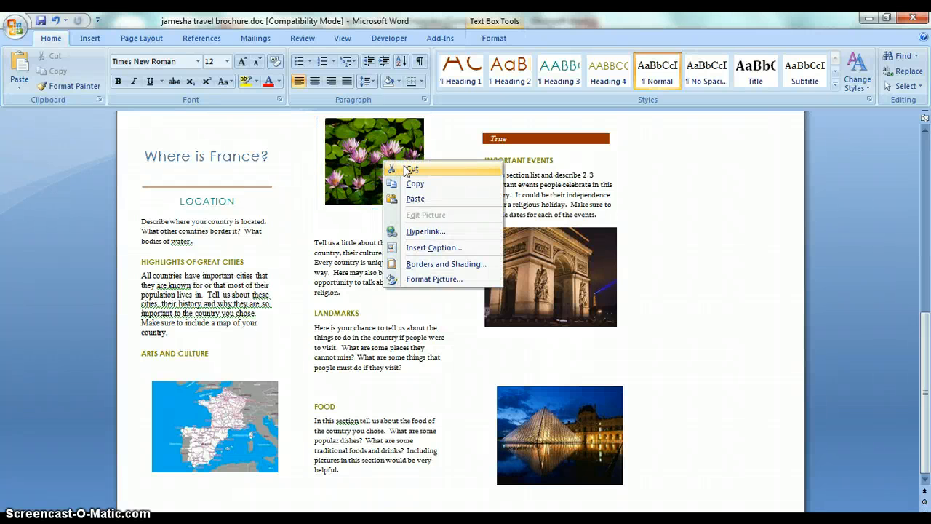
click(410, 170)
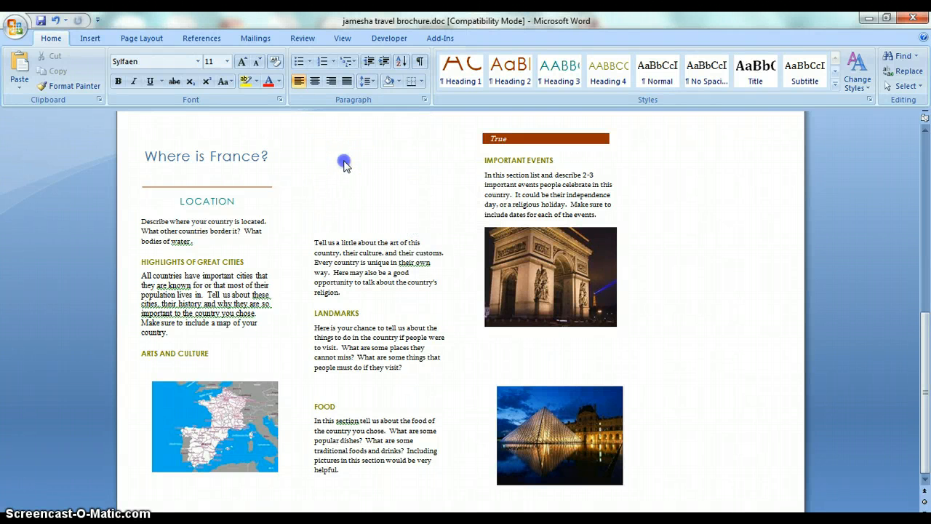
Extend the arts and culture text box upward into the empty space and add a blank line above its first paragraph
click(333, 242)
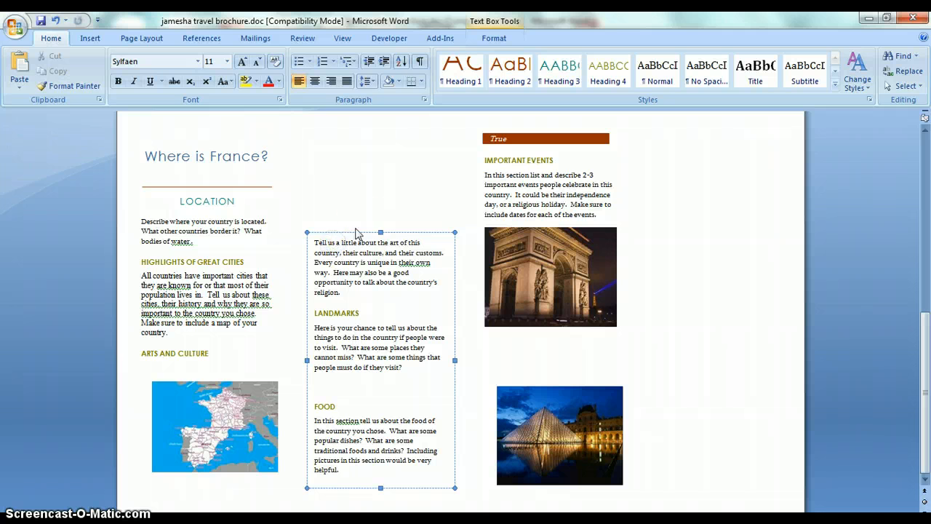
click(379, 230)
drag(380, 231, 379, 169)
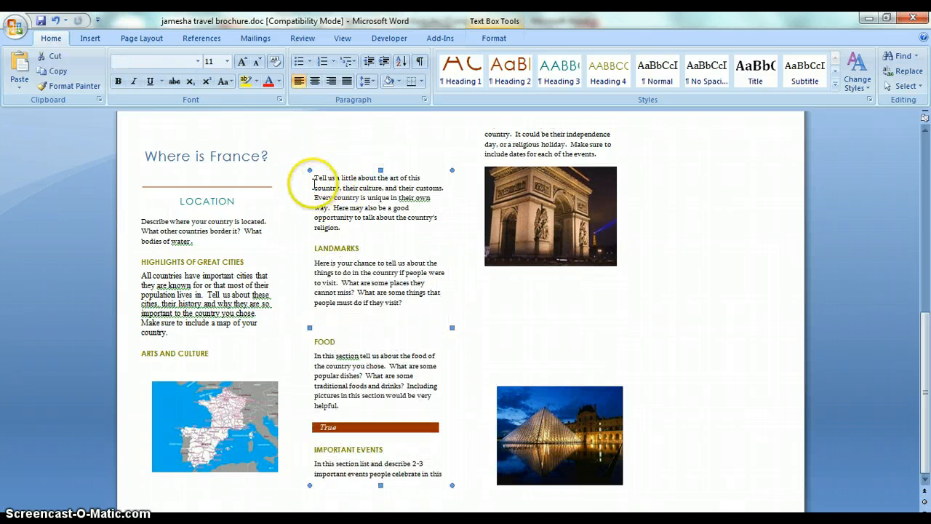
click(314, 179)
key(Return)
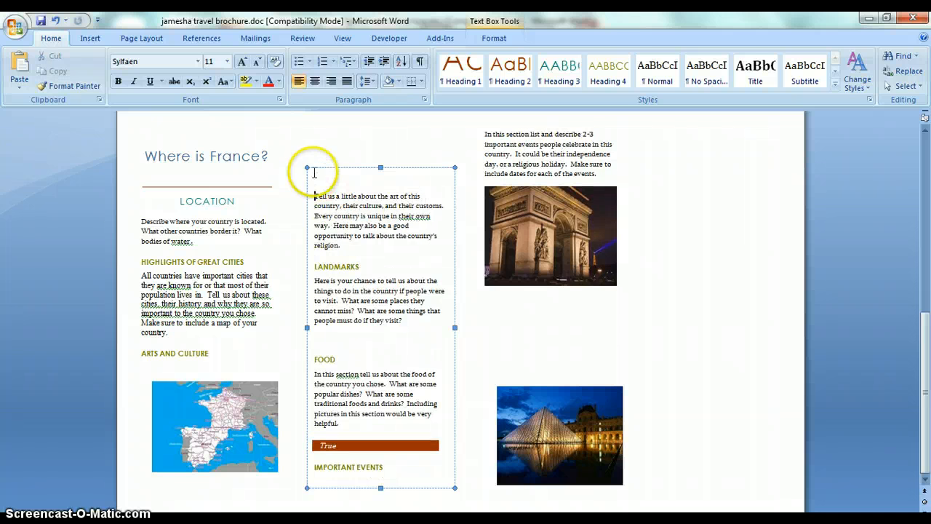
Insert the picture "izalco volcano.jpg" from El Salvador Travel Brochure Pics above the arts and culture paragraph
click(90, 38)
click(149, 67)
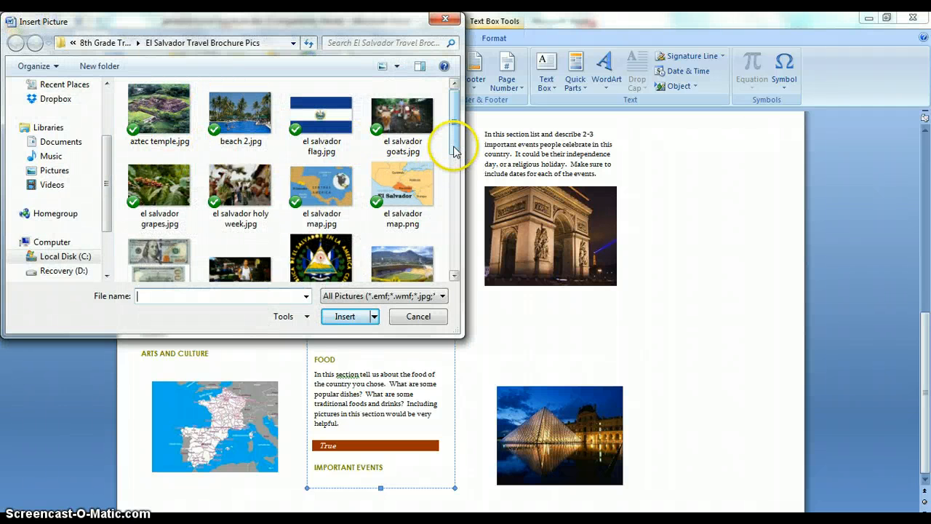
drag(455, 145, 454, 264)
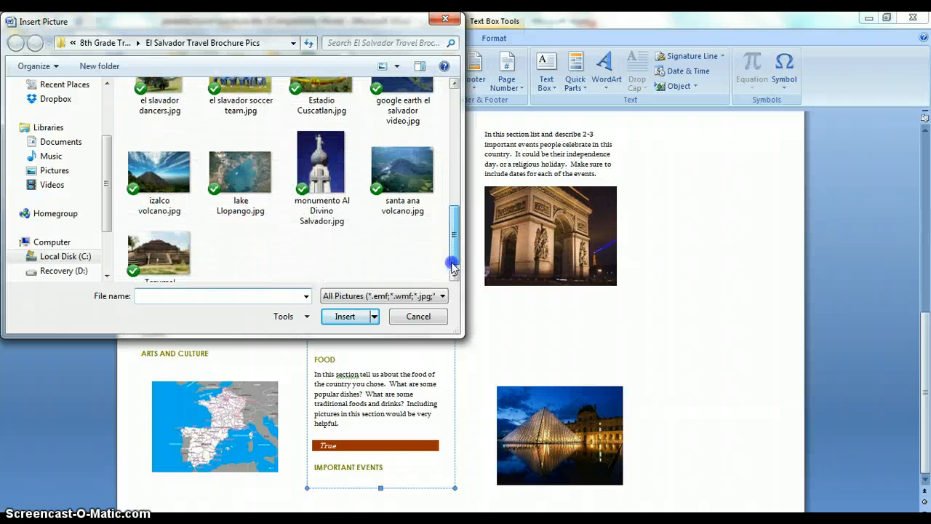
click(401, 169)
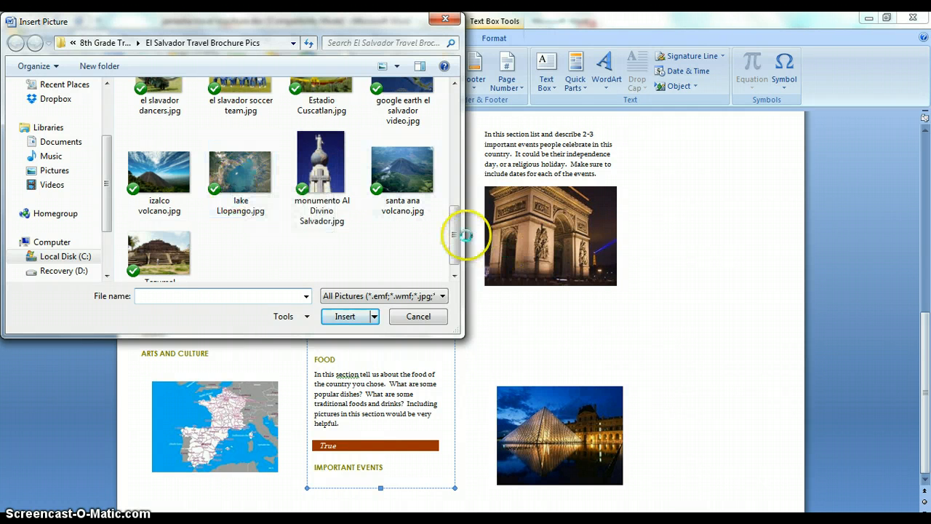
drag(455, 237, 456, 243)
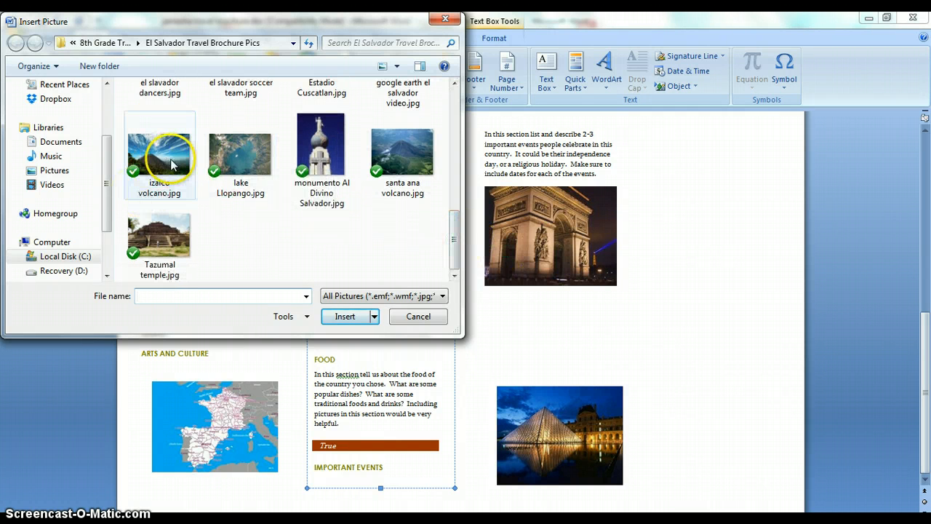
double_click(160, 167)
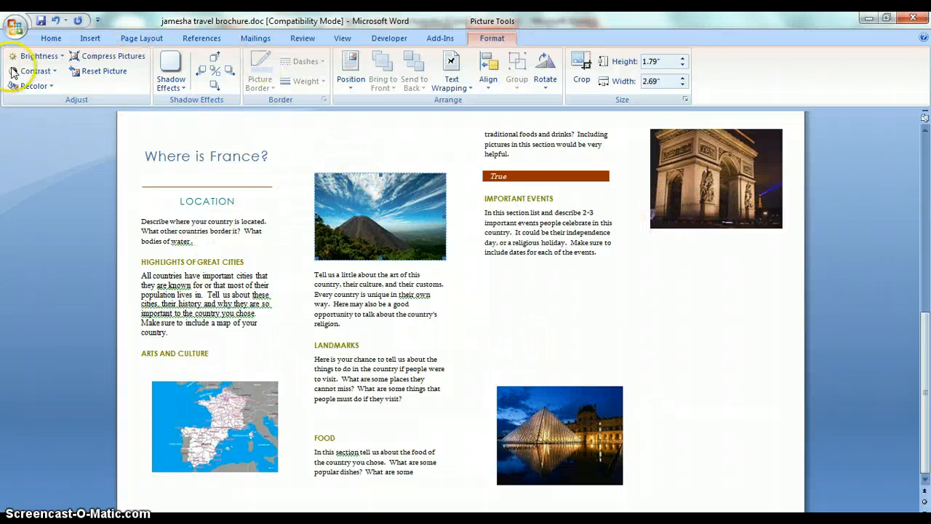
Add a box page border with the dark blue flying bird art to the whole document
click(142, 37)
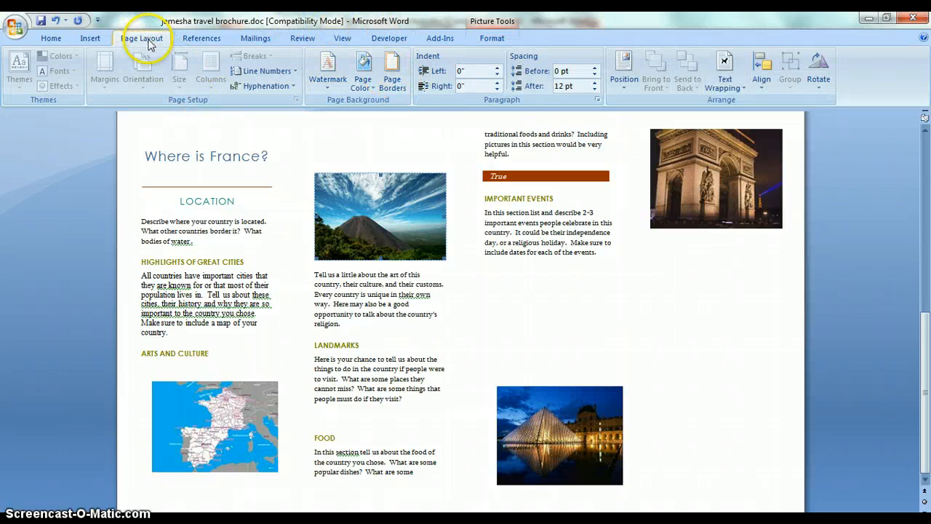
click(392, 69)
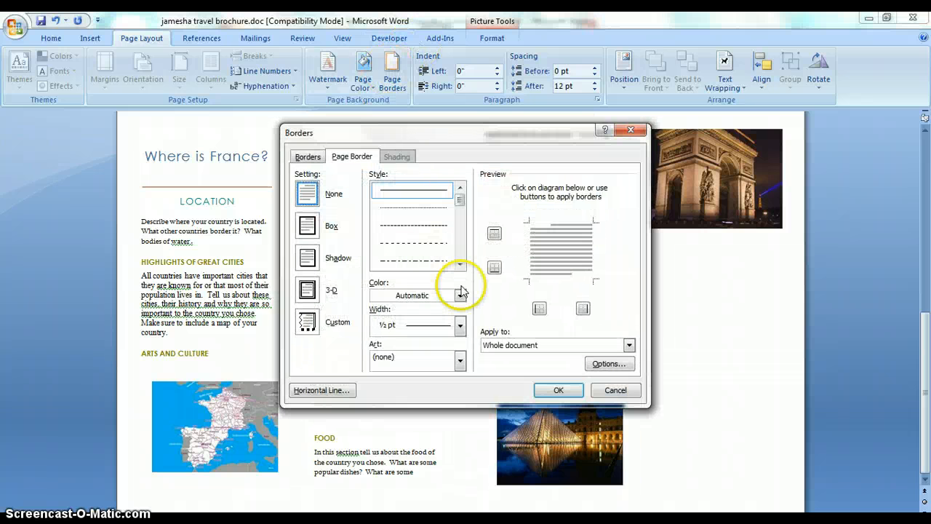
click(460, 359)
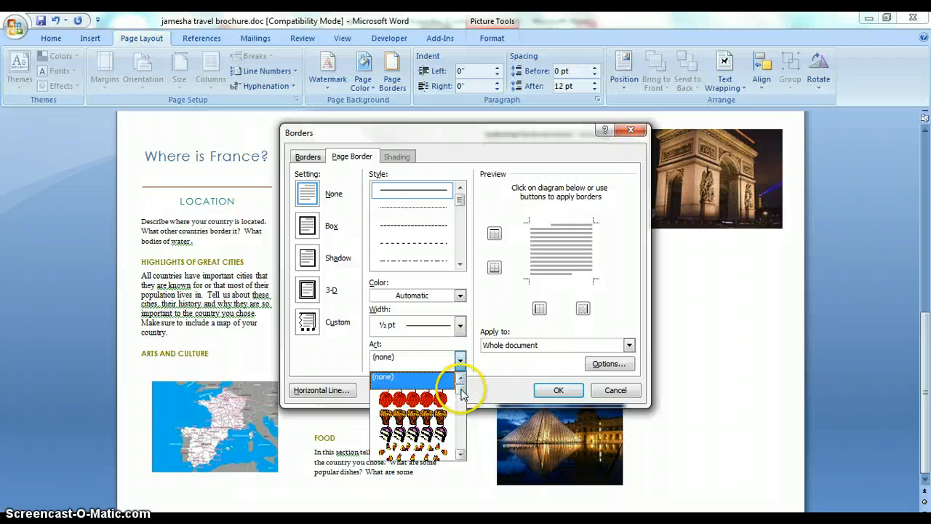
mouse_move(460, 386)
mouse_down()
mouse_move(464, 426)
mouse_move(459, 397)
mouse_up()
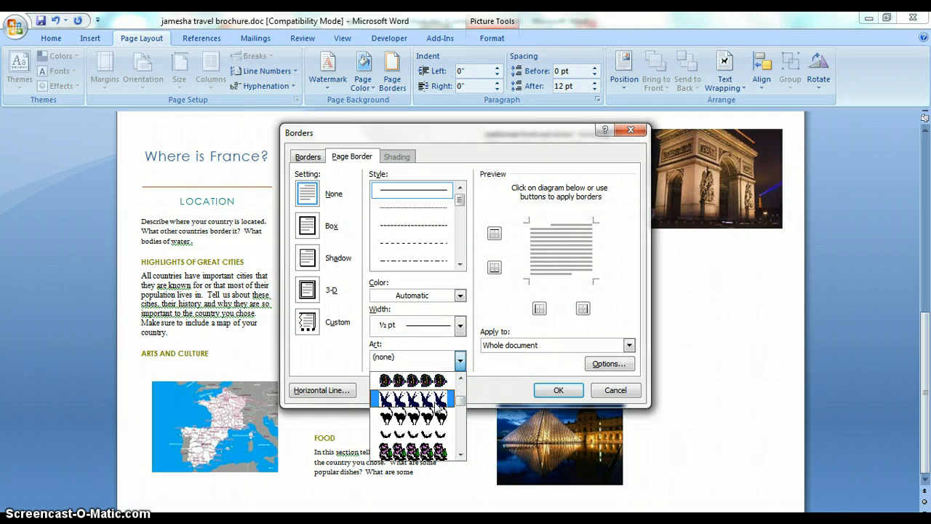
click(434, 400)
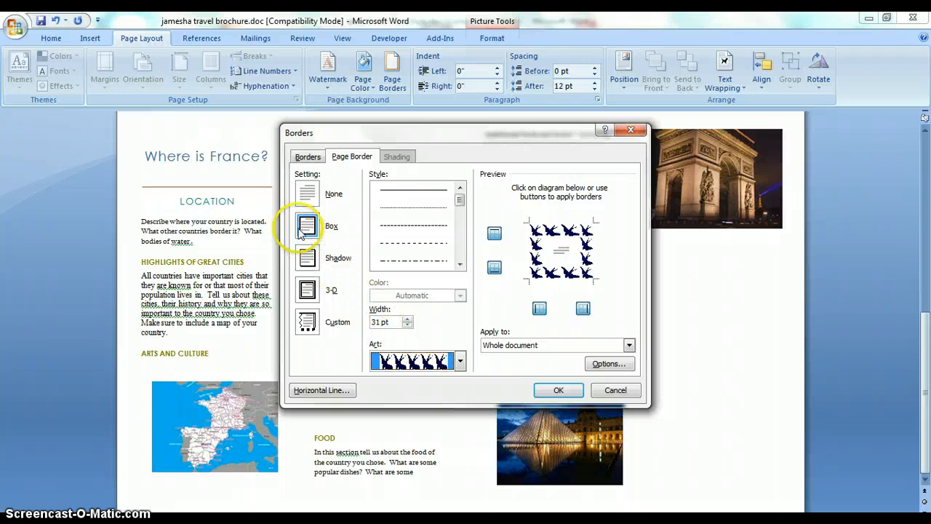
click(629, 346)
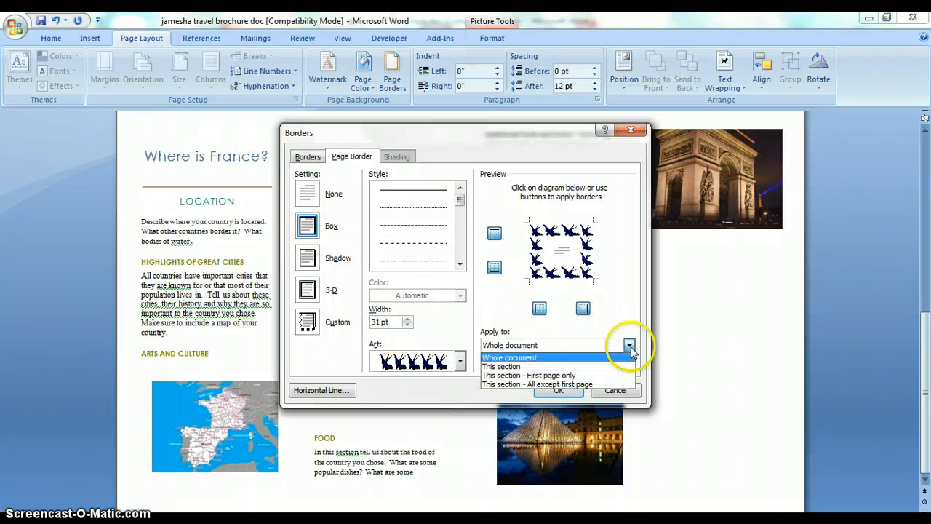
click(557, 358)
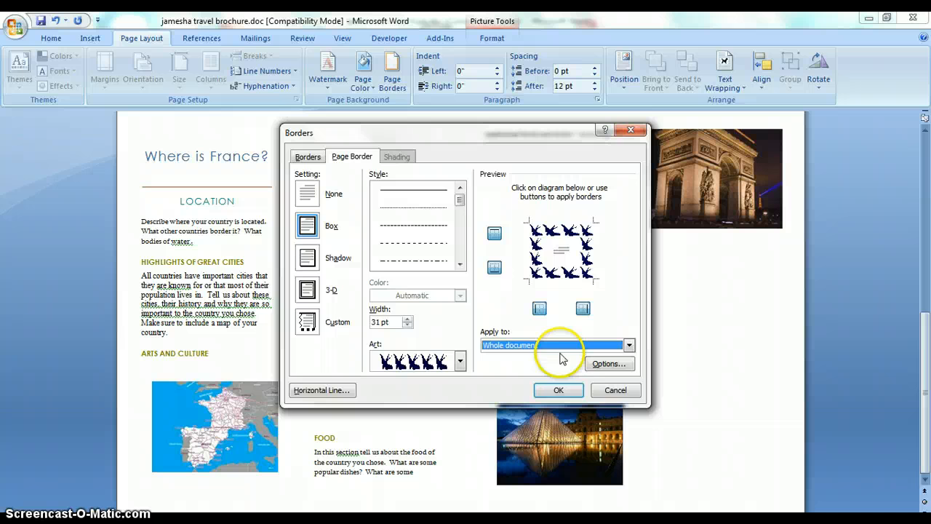
click(567, 393)
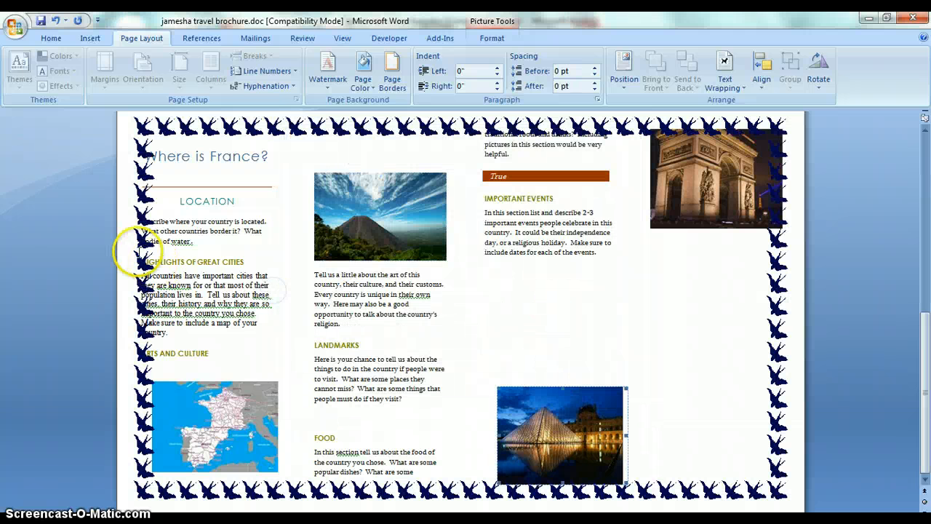
Narrow the "Where is France?" text box by moving its left edge inward, clear of the bird border
click(176, 226)
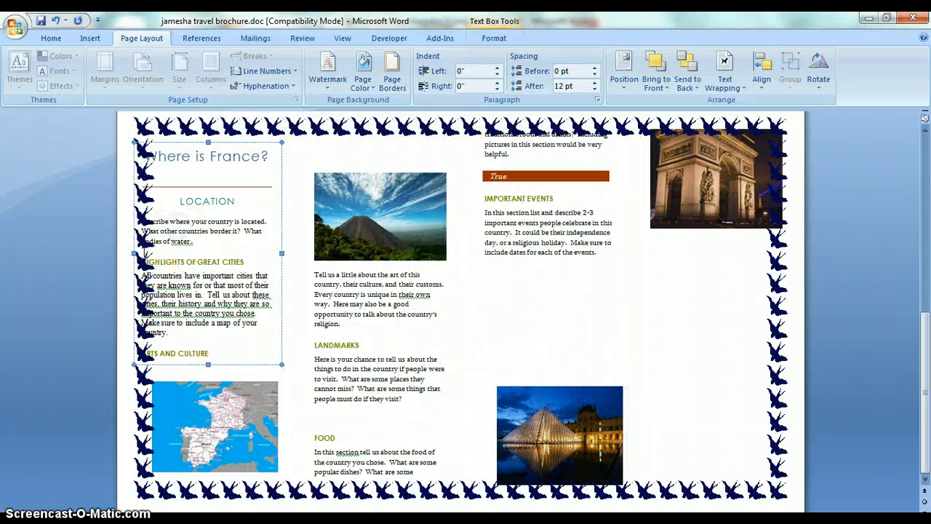
click(133, 254)
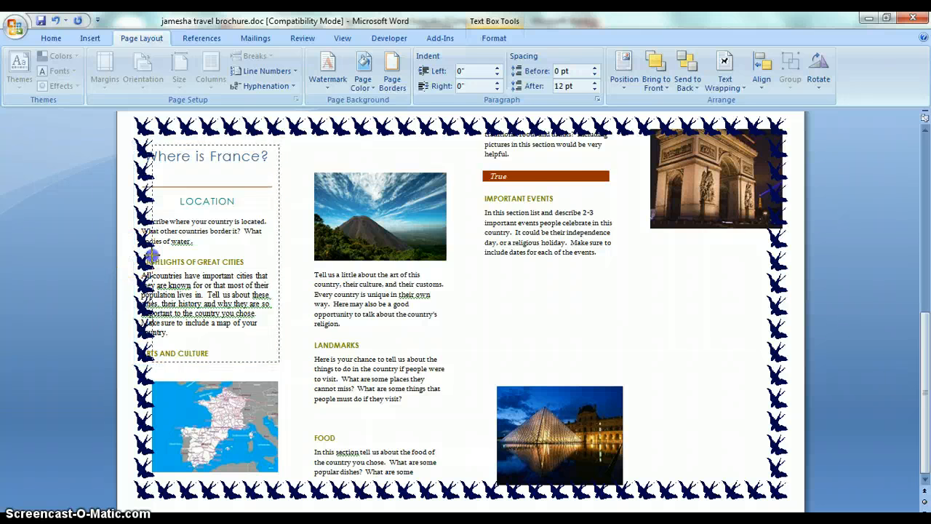
drag(151, 254, 152, 254)
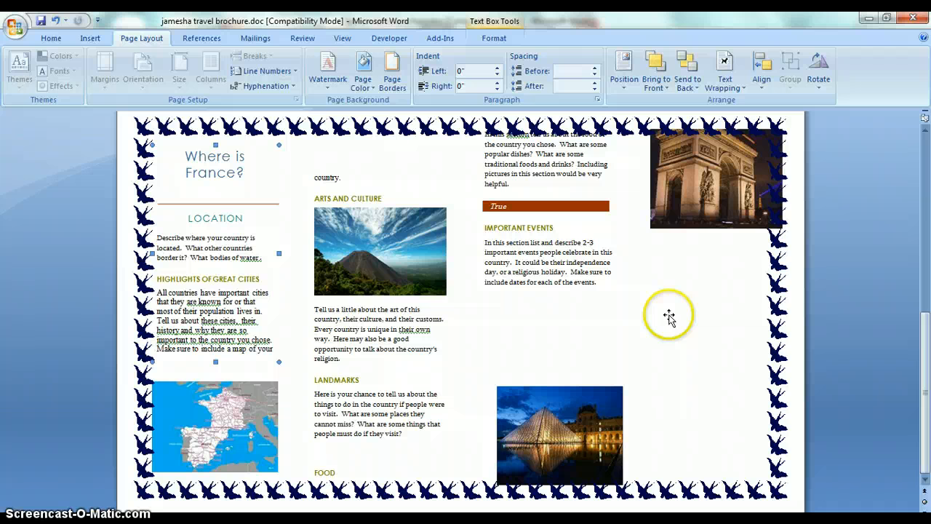
click(572, 228)
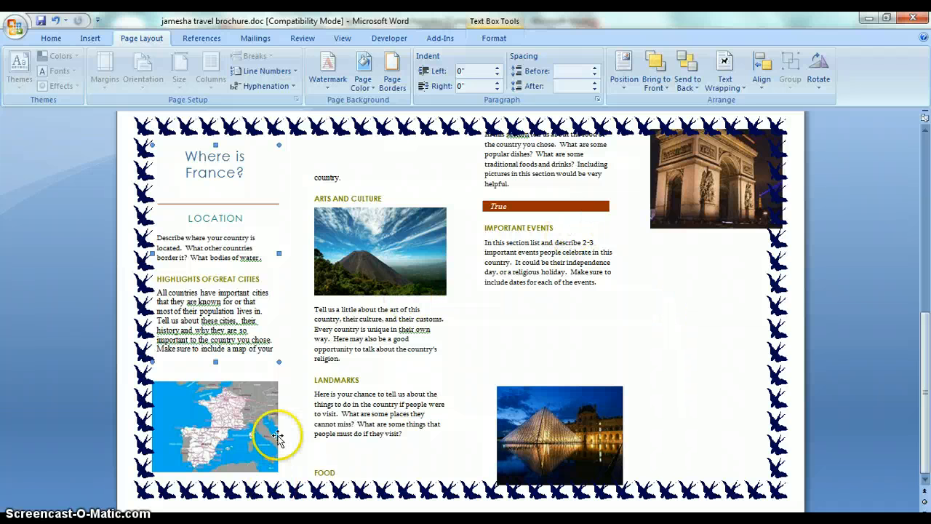